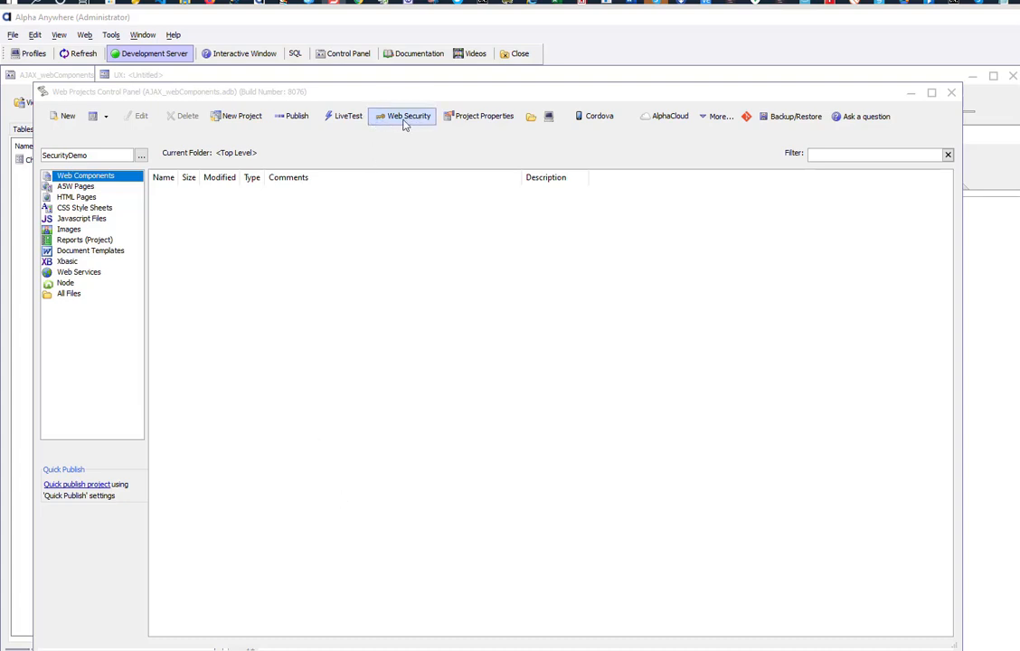
Step: Create the SecurityDemonstration web project with 'Enable the Security Framework' checked
click(240, 124)
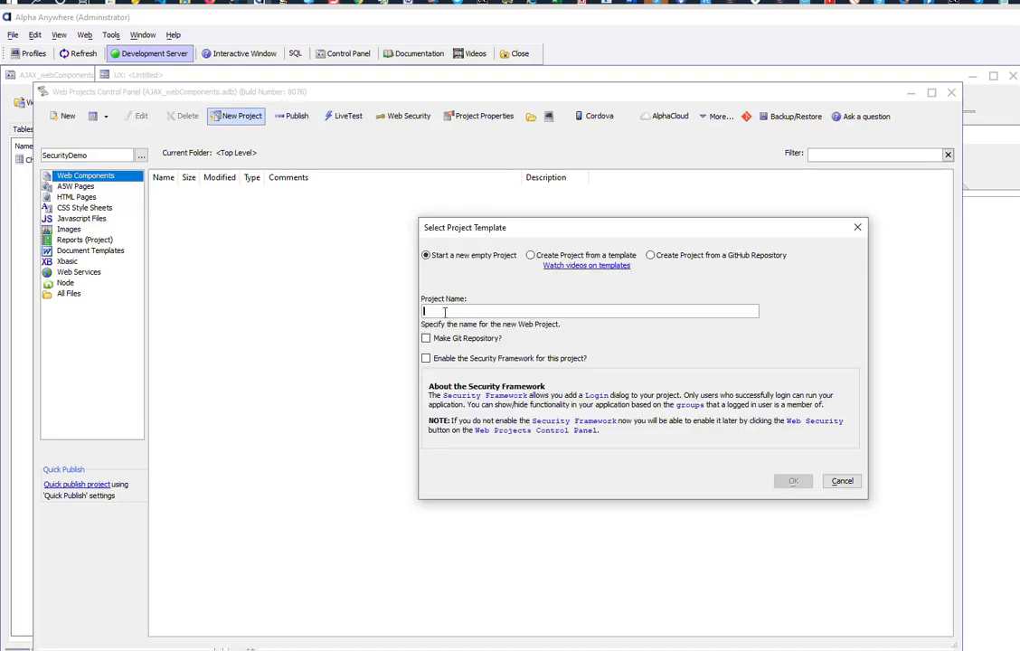
text(SecurityDemonstration)
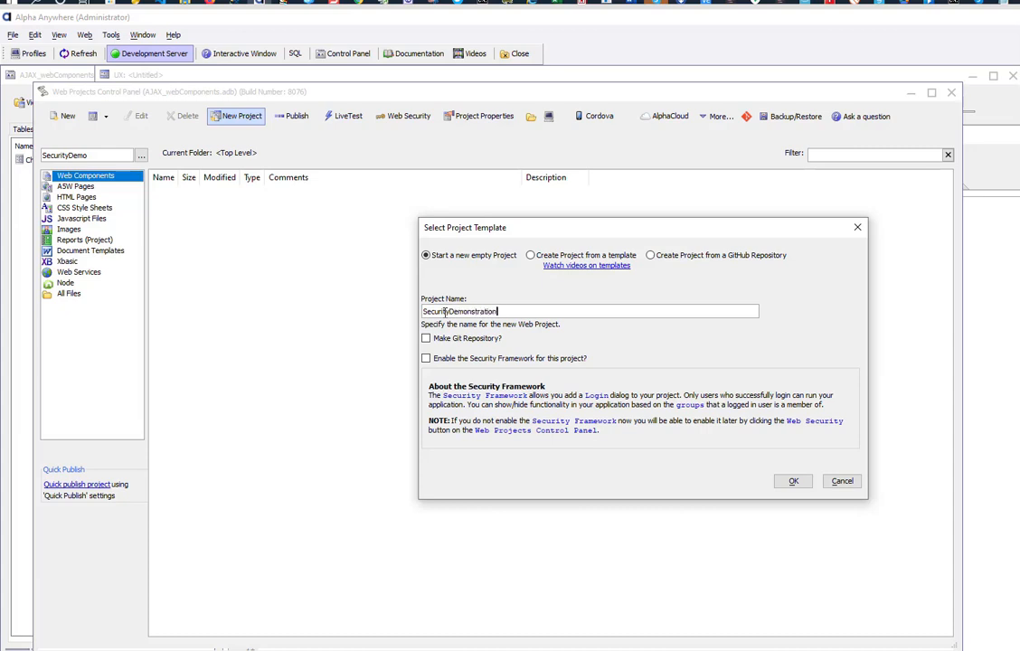
click(426, 358)
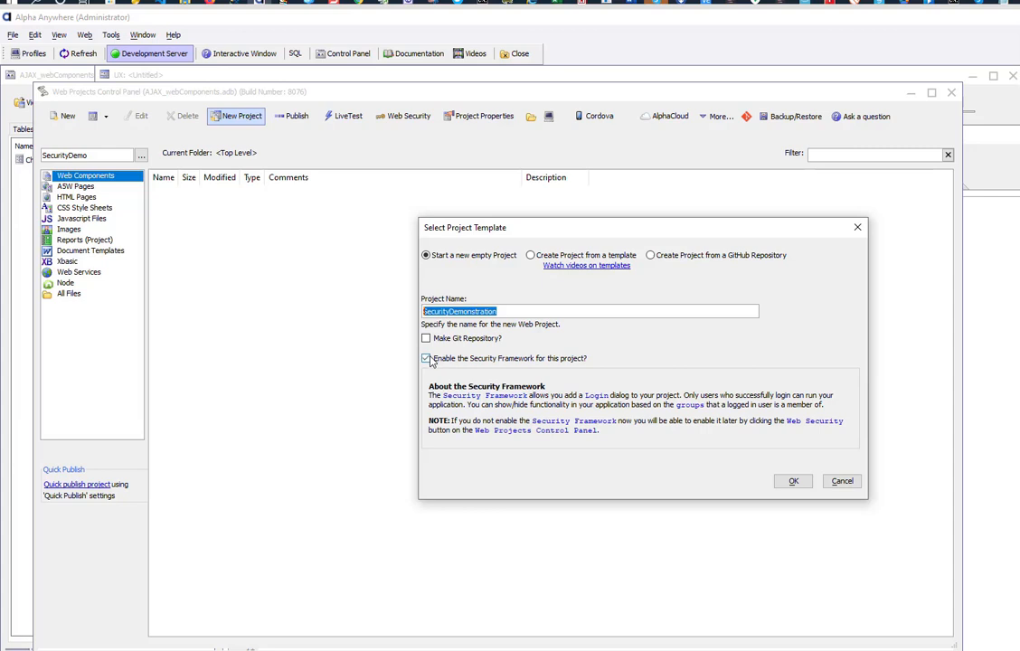
click(792, 481)
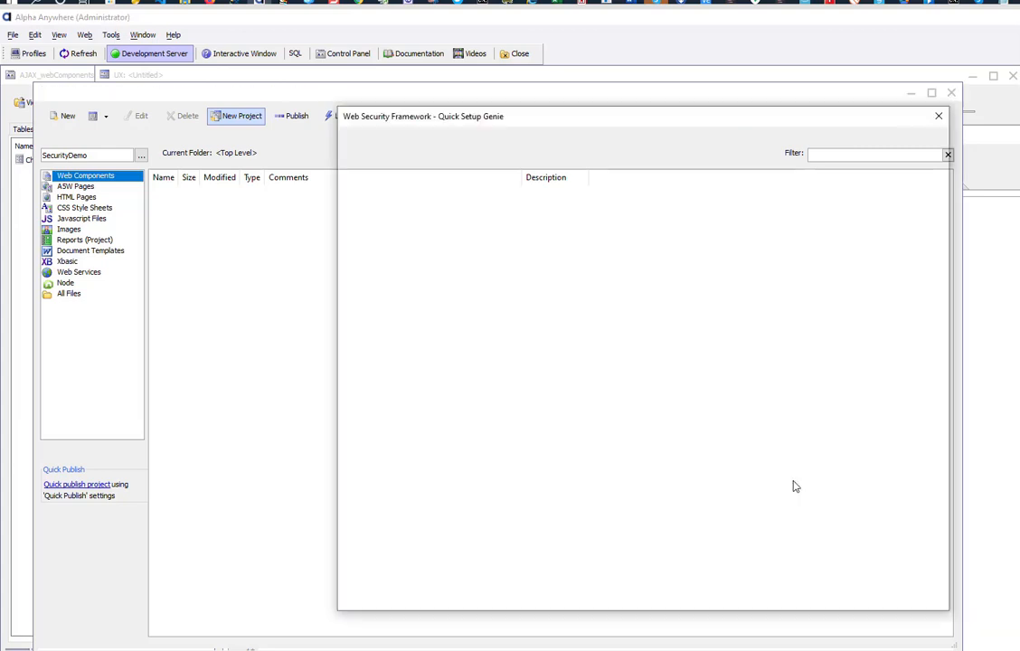
Step: Turn on the extended user info table on AADemo-Northwind, named __extendedUserInfoTable
click(493, 387)
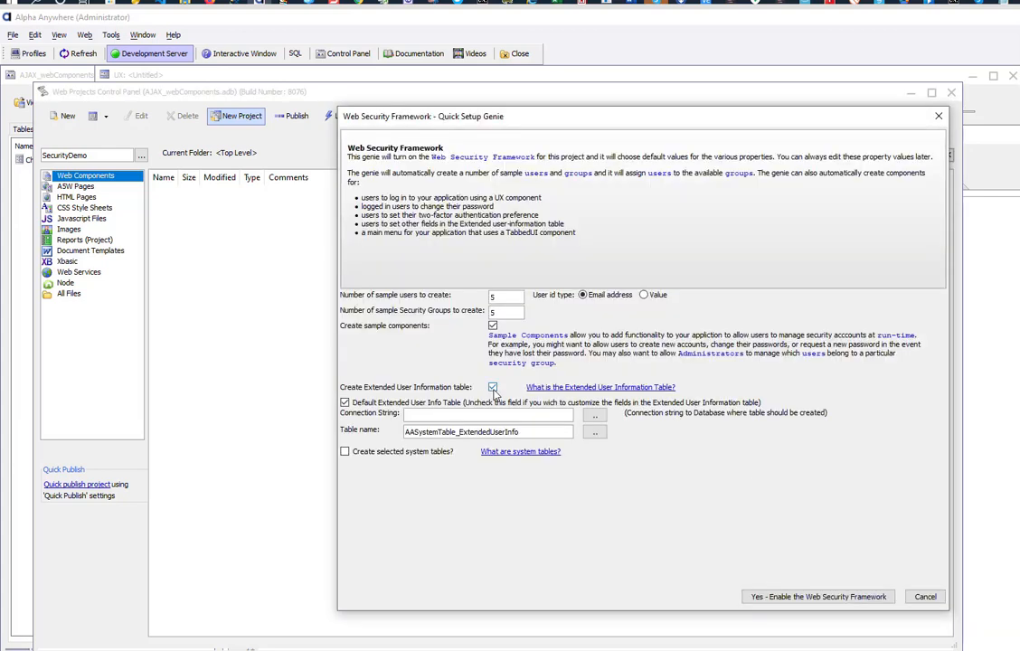
click(594, 415)
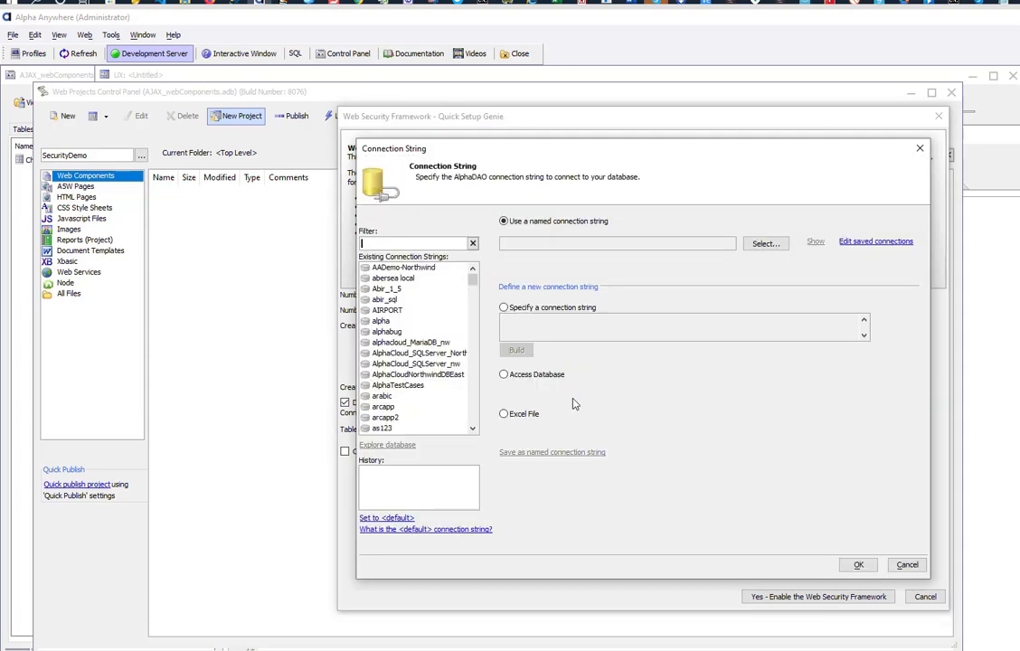
double_click(393, 268)
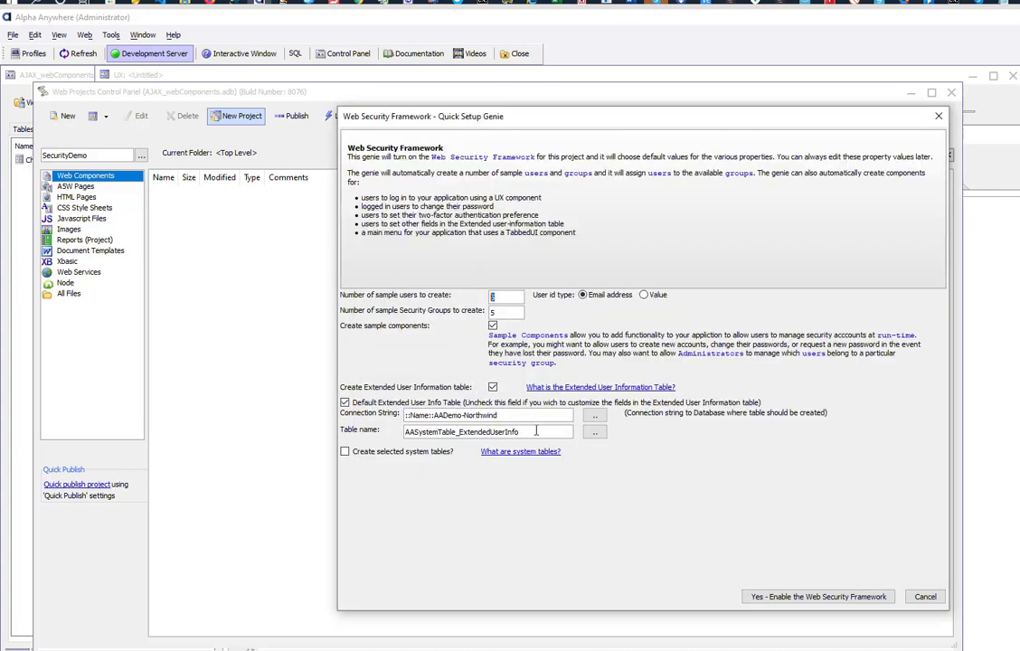
drag(530, 433, 278, 435)
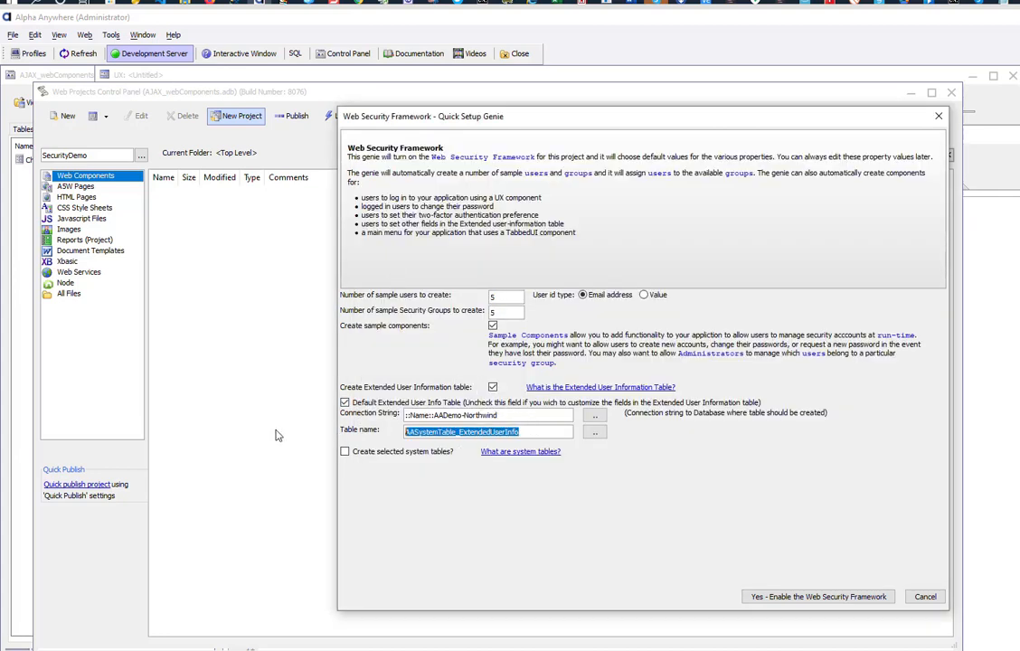
key(BackSpace)
text(_)
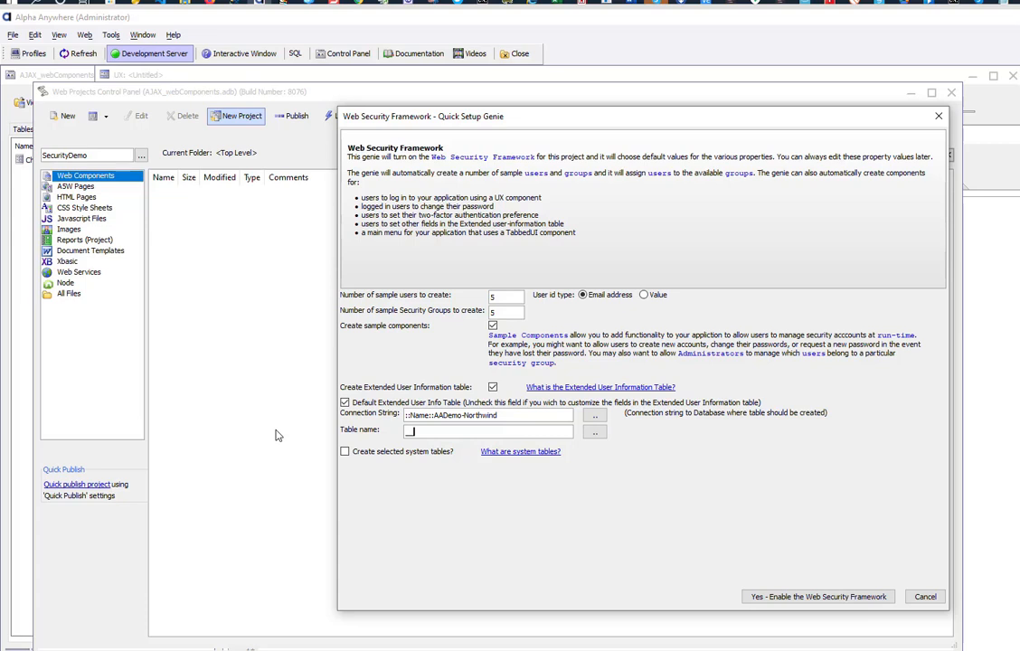
text(_extendedUserInfoTable)
Step: Enable the Web Security Framework, accept the sample users, and pick the image-on-left login style
click(807, 598)
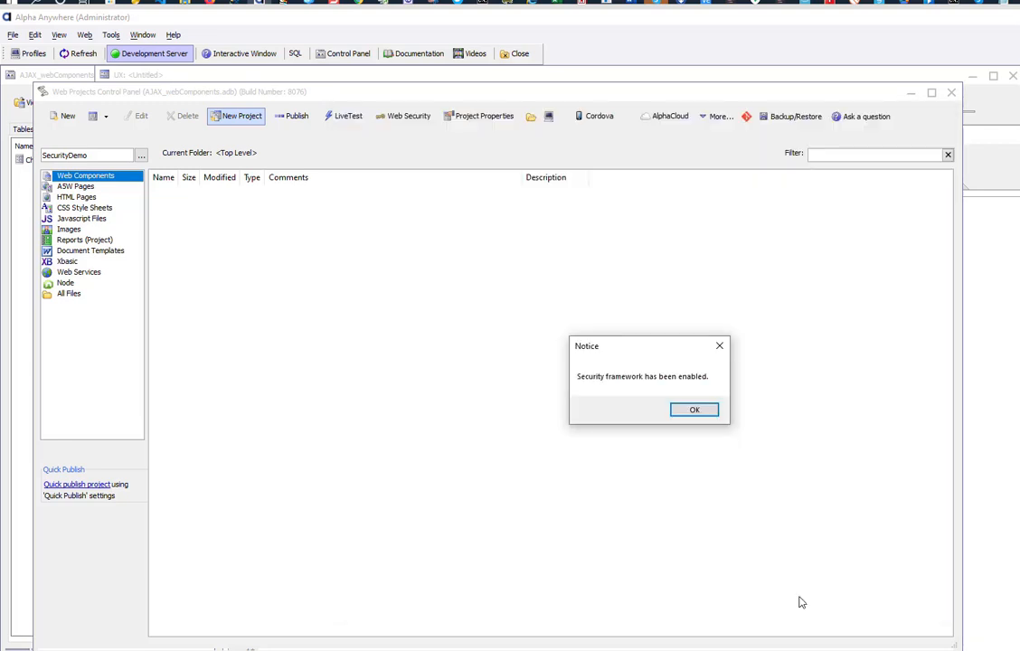
click(694, 410)
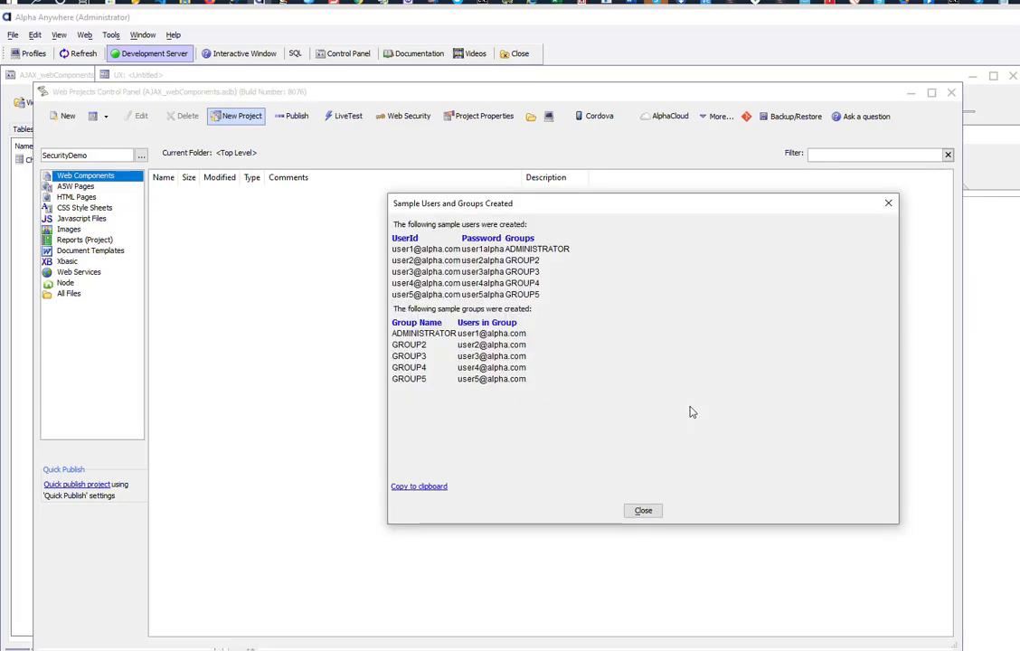
click(644, 510)
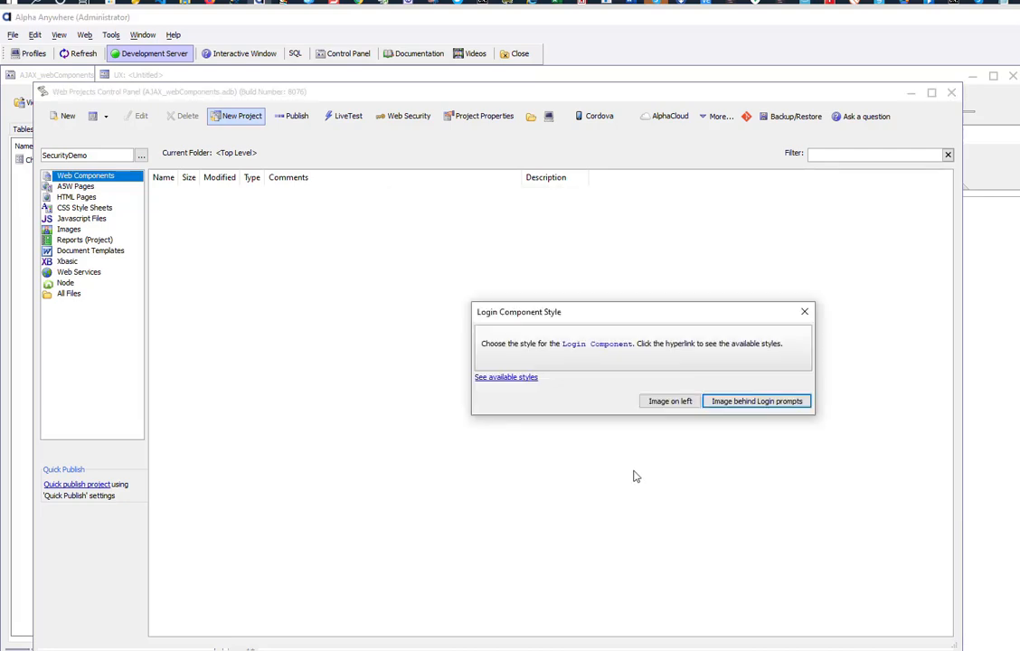
click(662, 402)
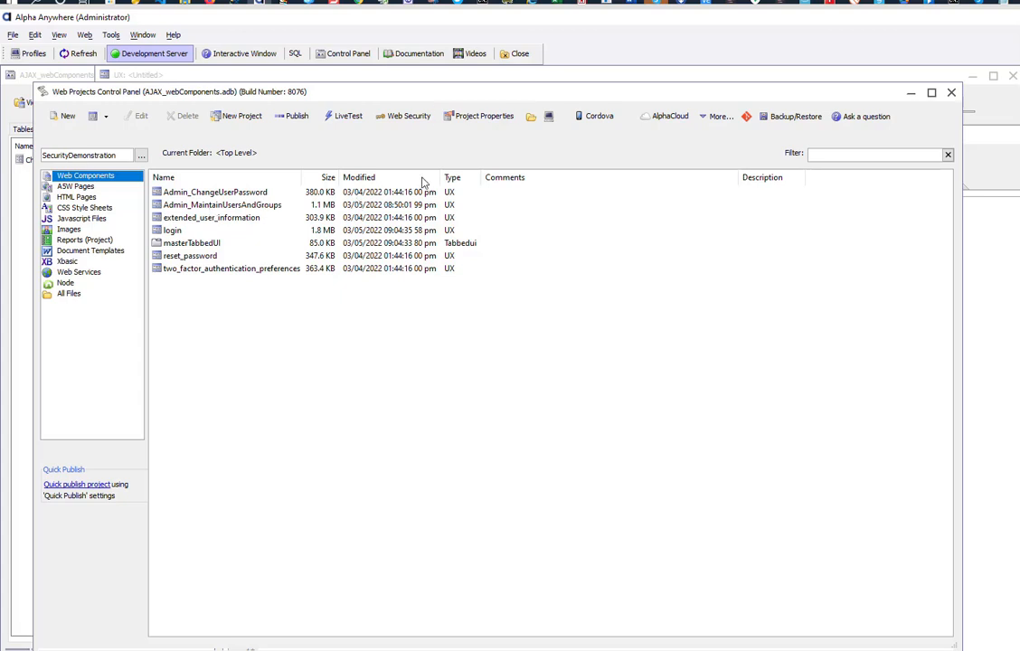
Step: Live-test the login.a5w page on the development server
click(349, 124)
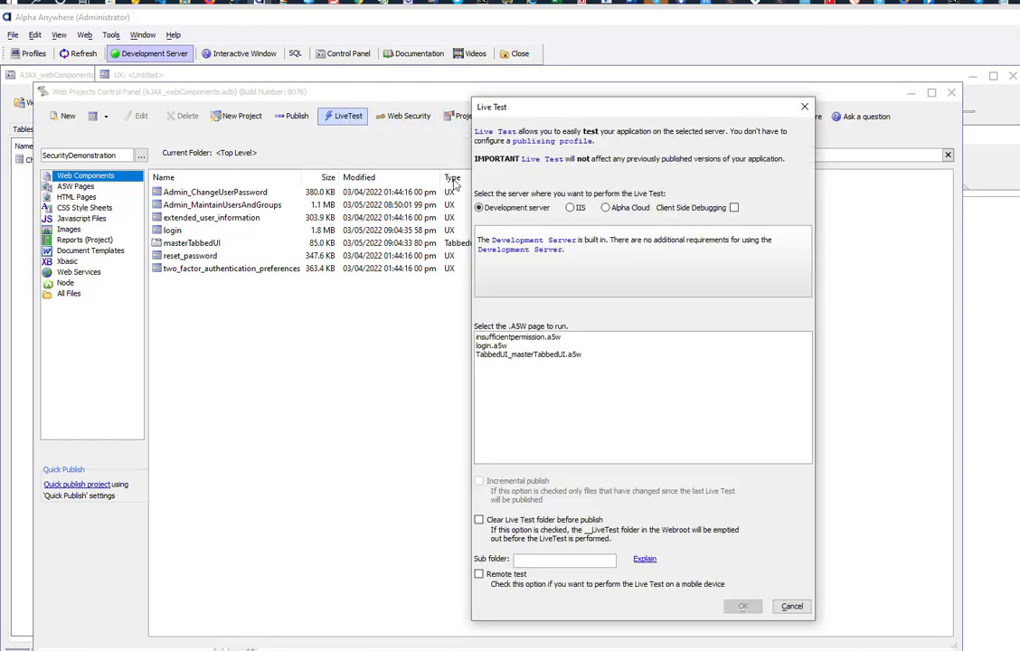
click(502, 346)
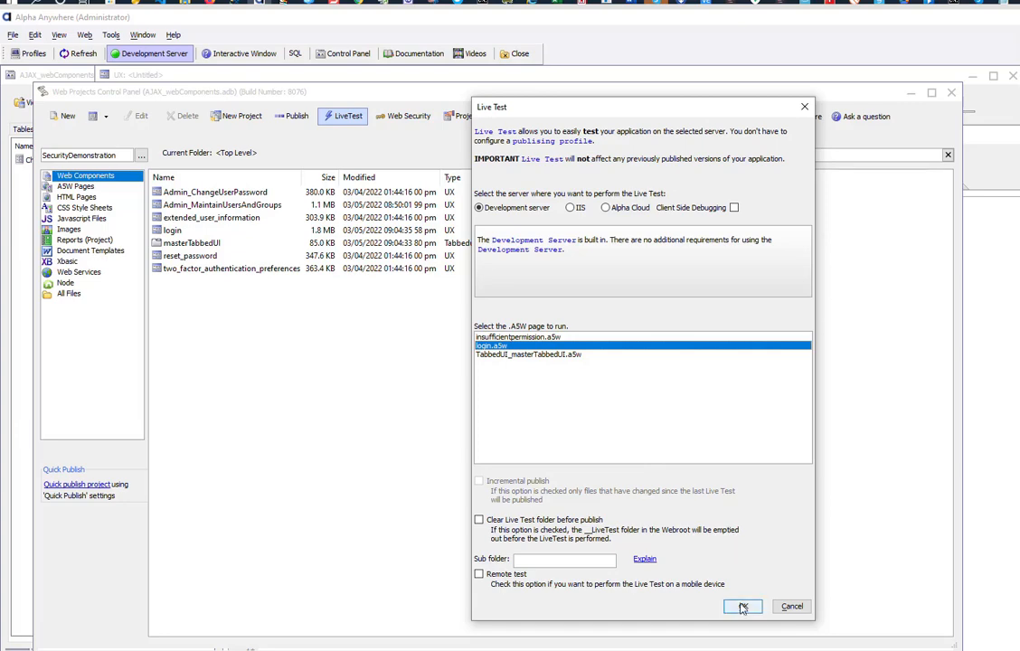
click(744, 606)
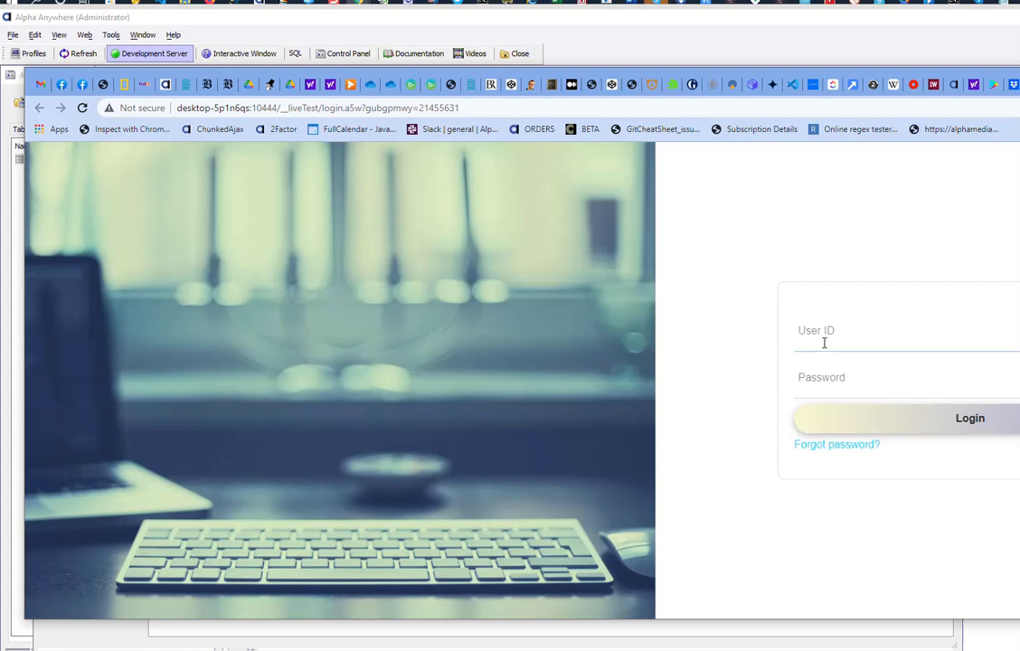
Step: Log in with the first sample administrator user ID and its password
click(824, 342)
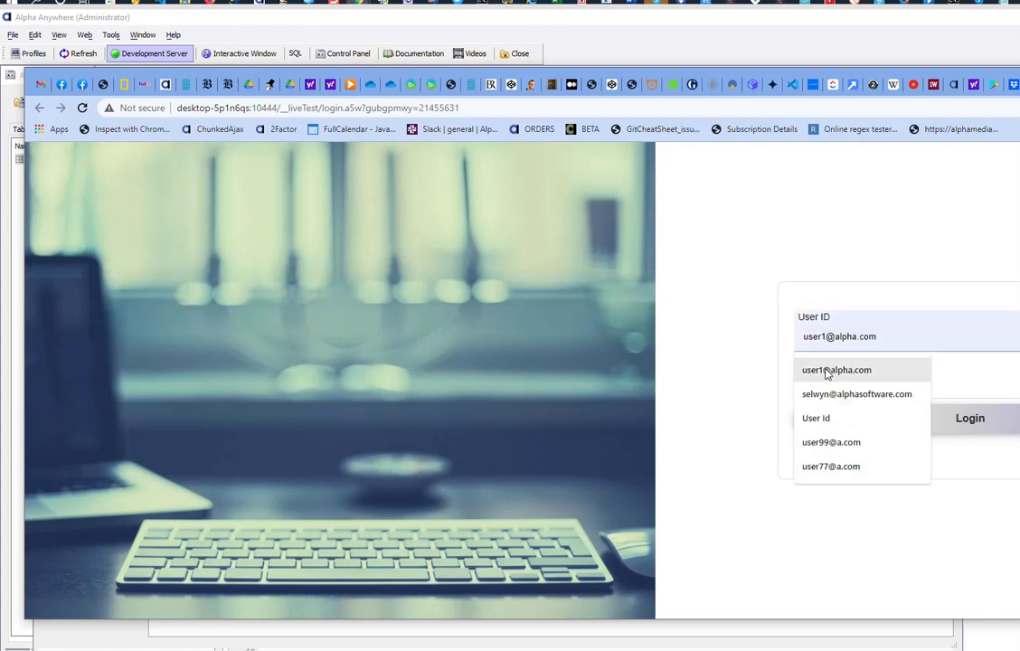
click(827, 368)
click(837, 381)
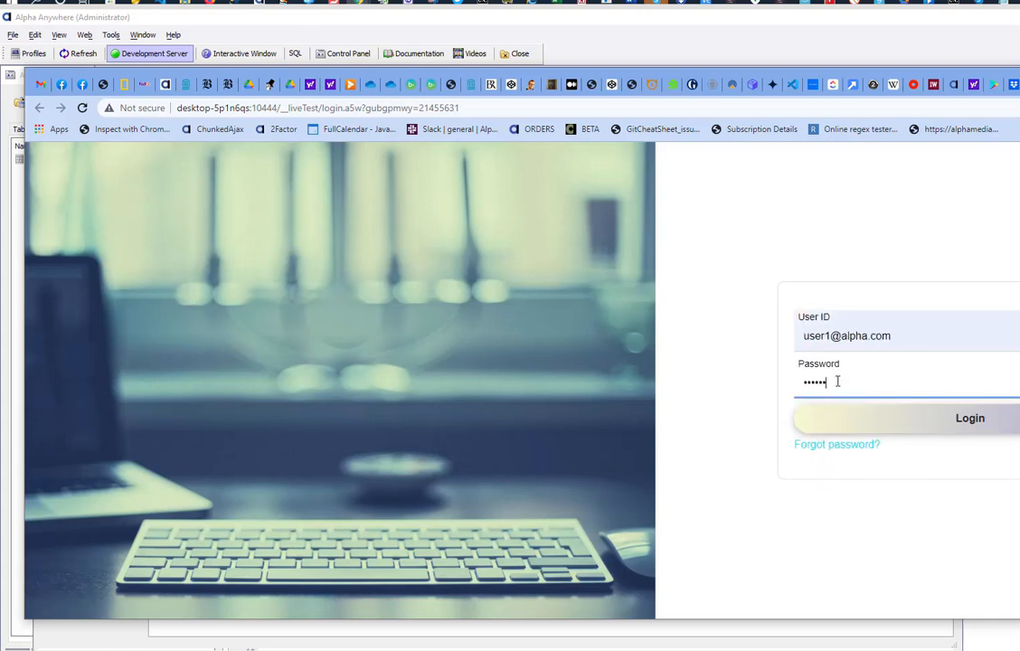
click(913, 423)
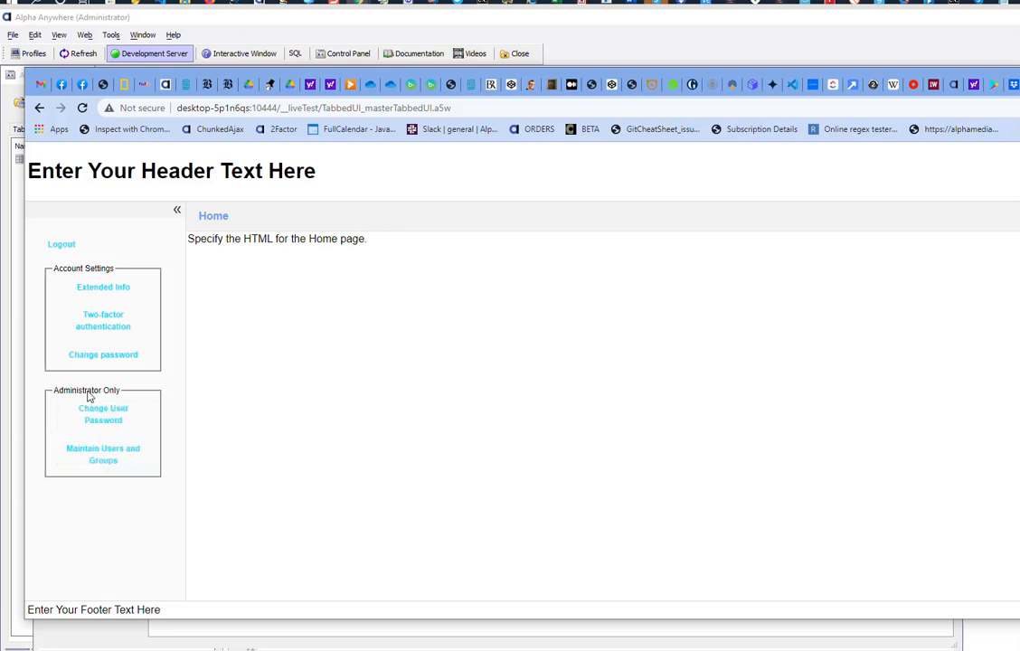
Step: On Maintain Users and Groups, add the second sample user to GROUP3 and save the group assignments
click(107, 458)
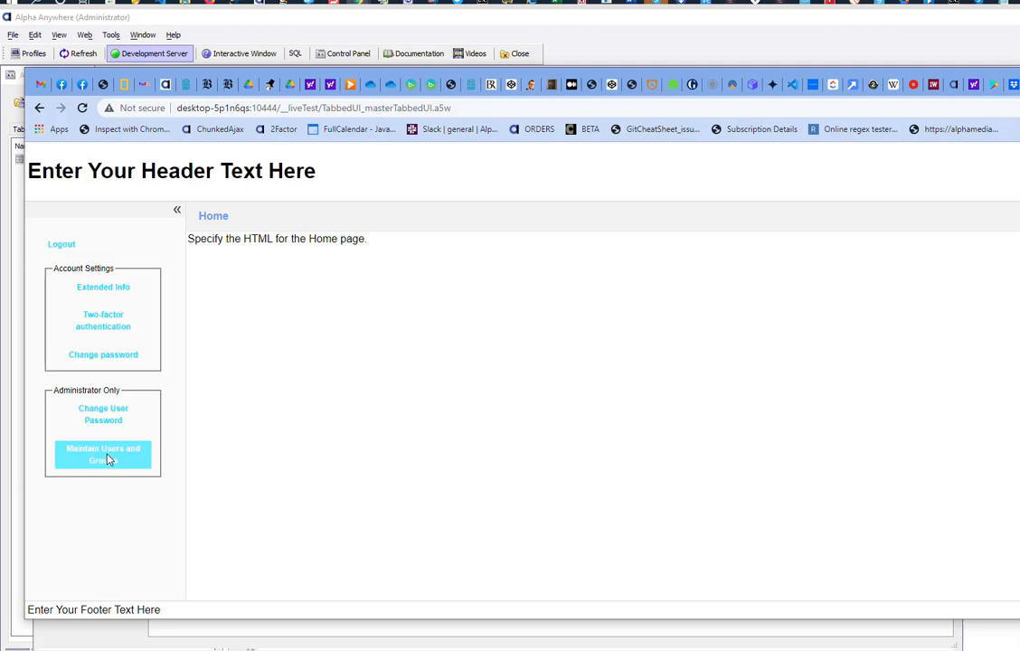
click(107, 458)
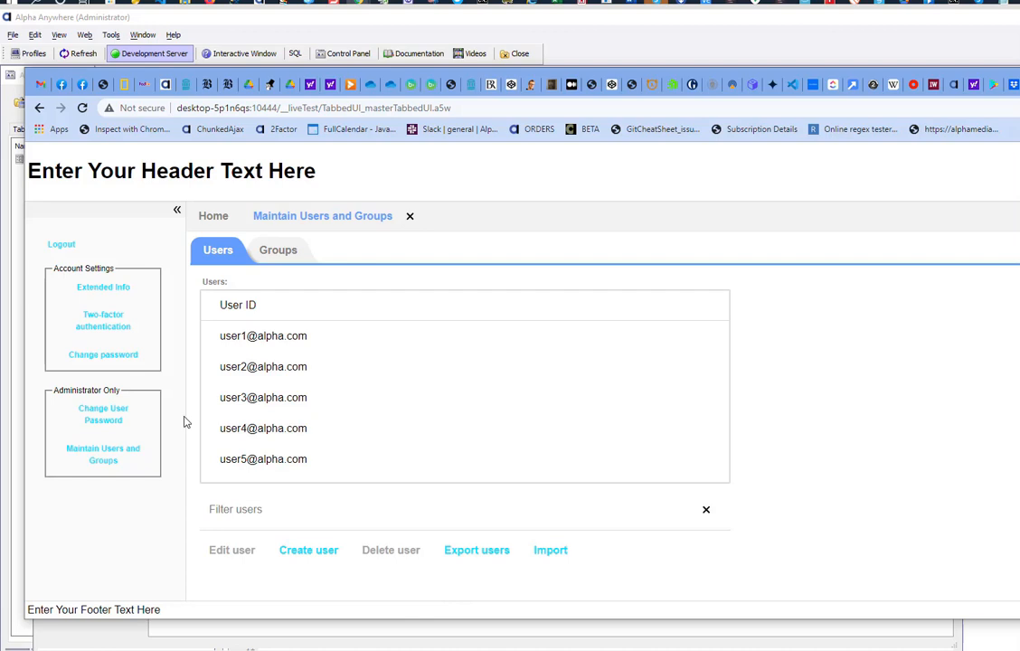
click(268, 338)
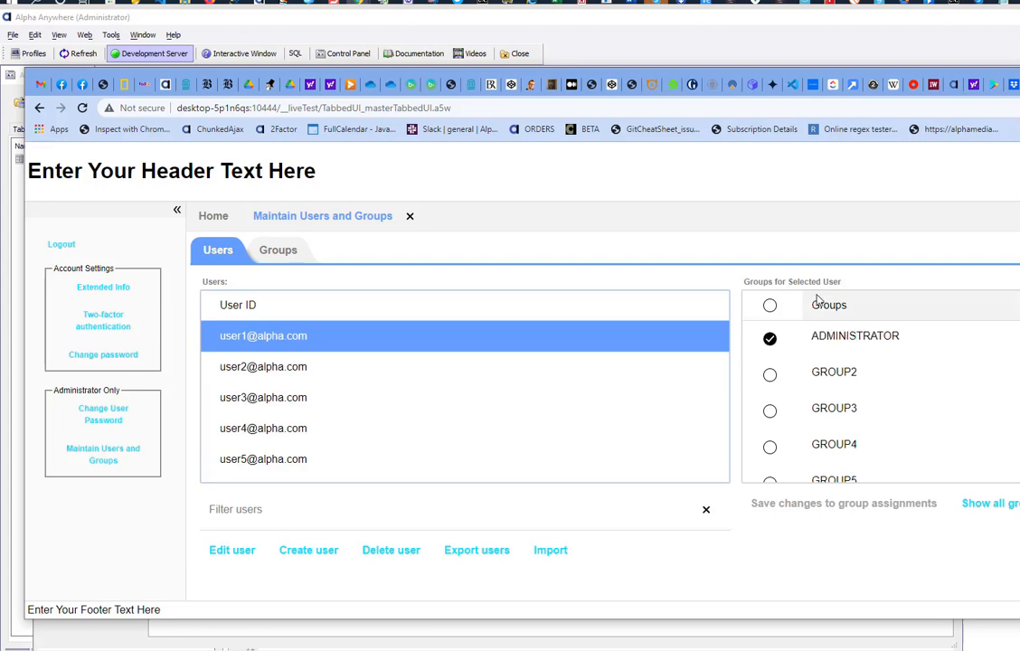
click(253, 367)
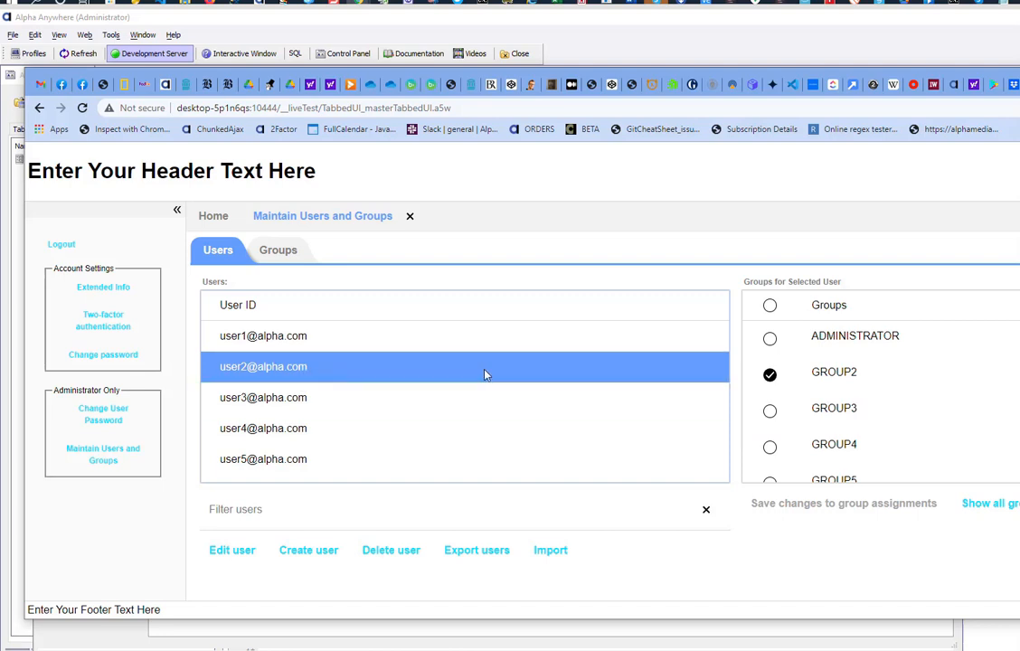
click(768, 414)
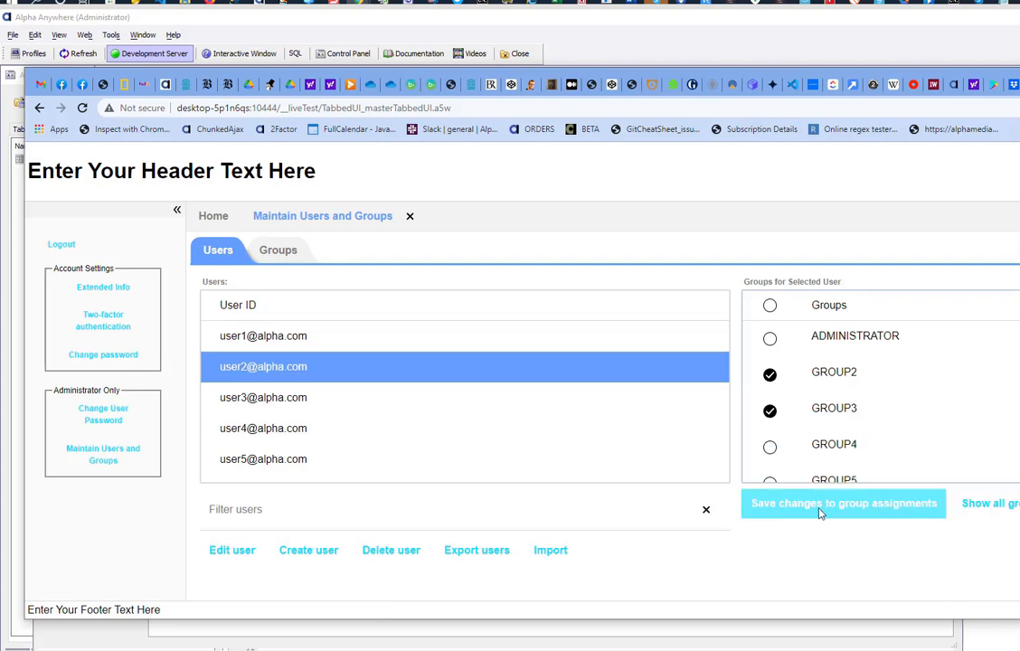
click(875, 508)
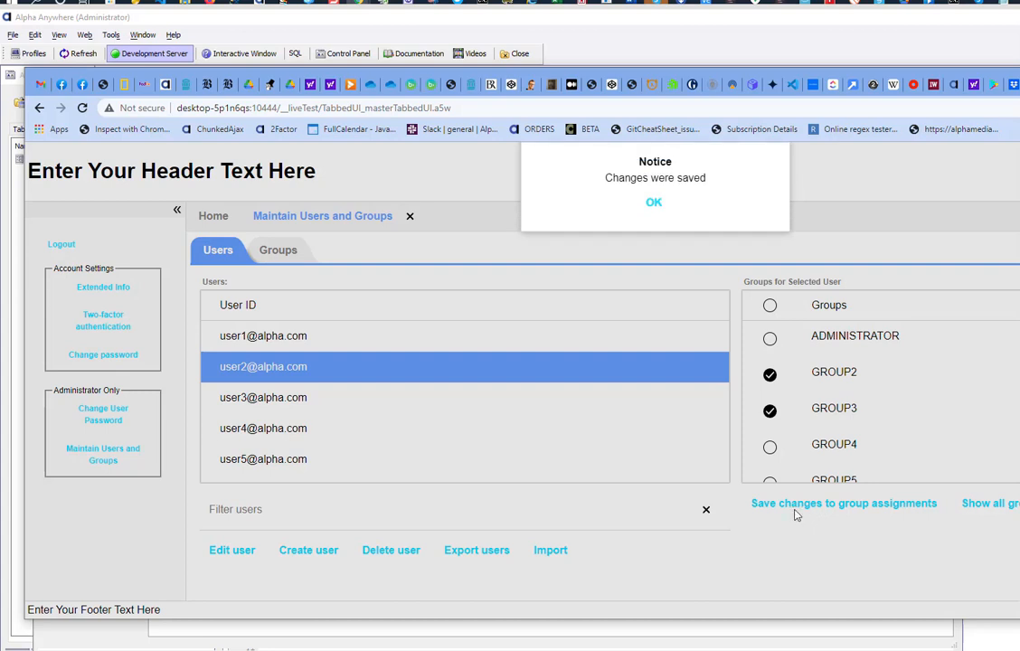
click(660, 210)
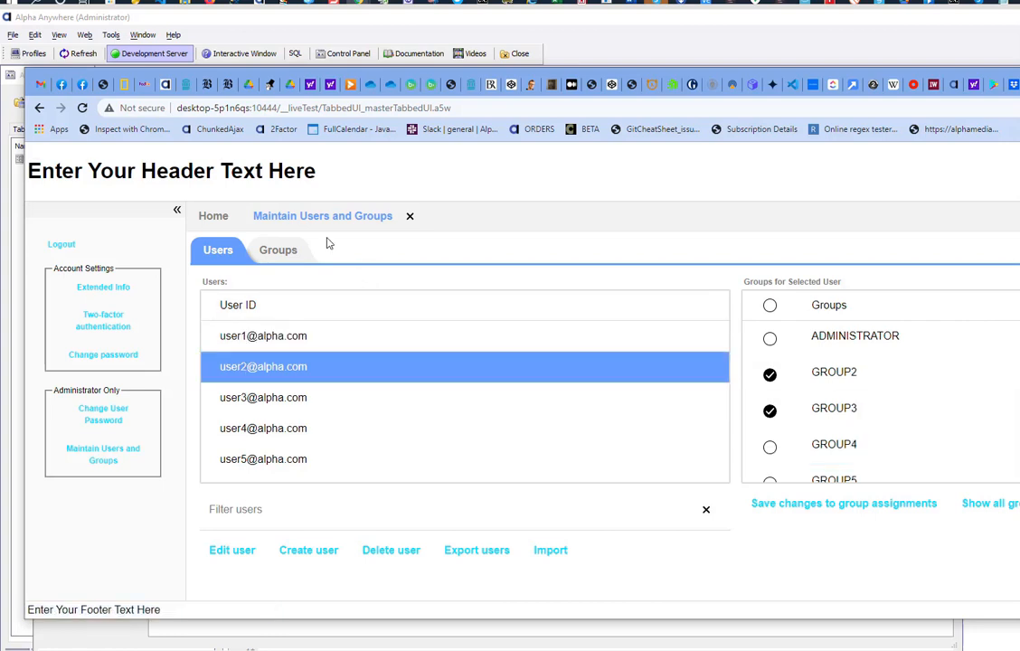
Step: From the Groups tab, check the third sample user under GROUP2 and save the user assignments
click(272, 251)
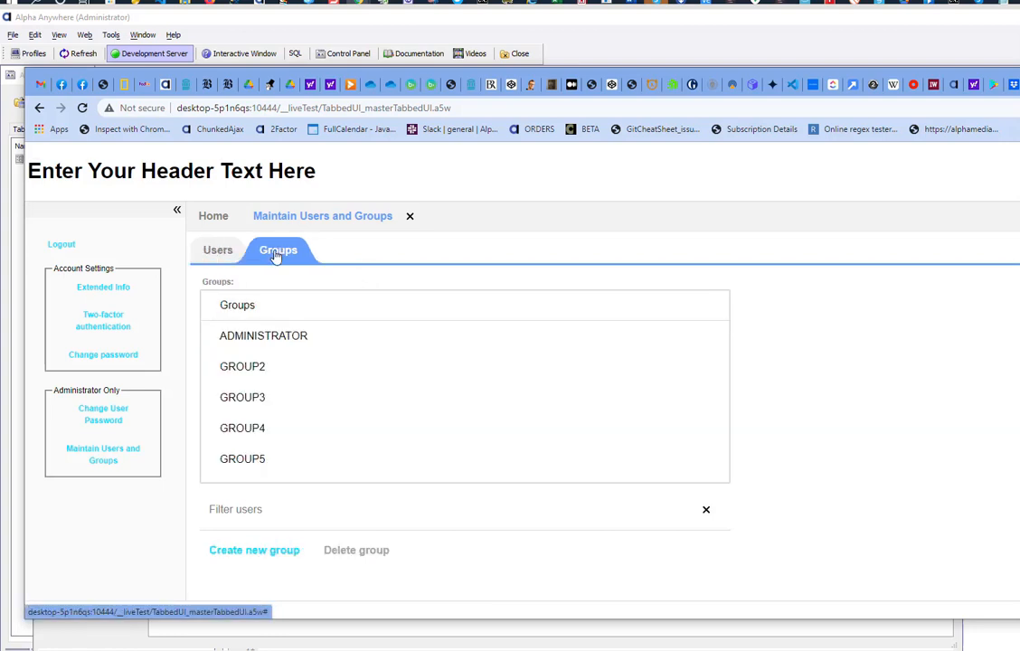
click(236, 339)
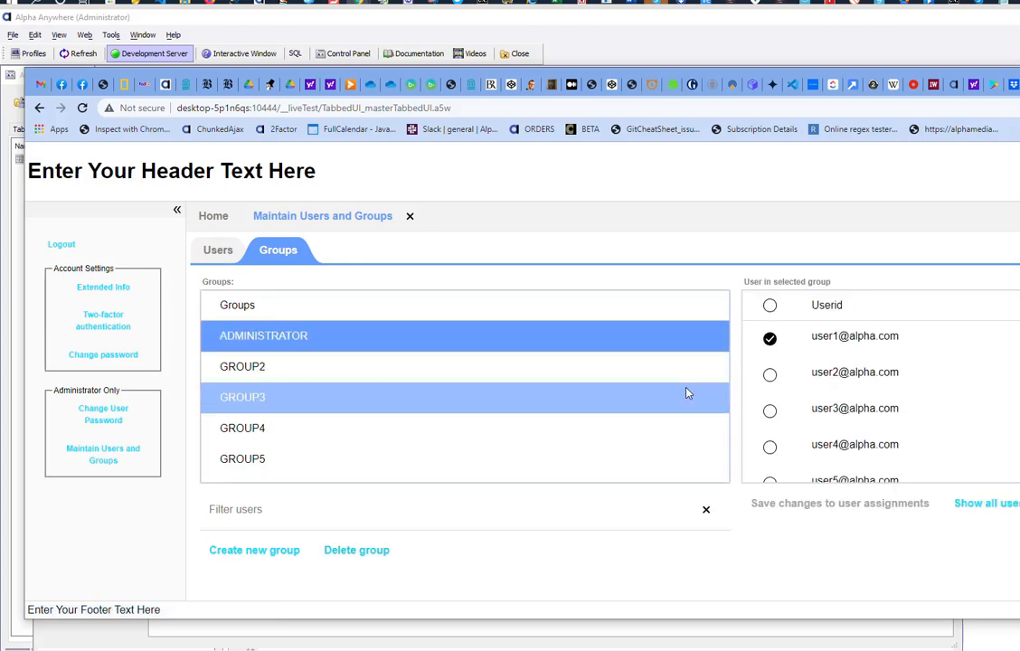
click(254, 371)
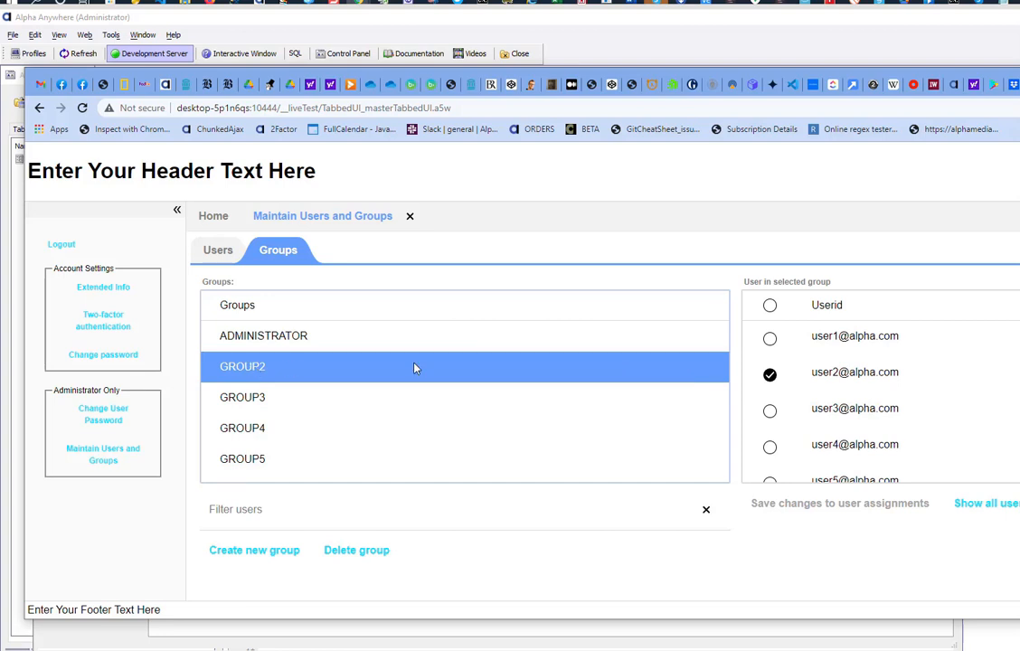
click(771, 413)
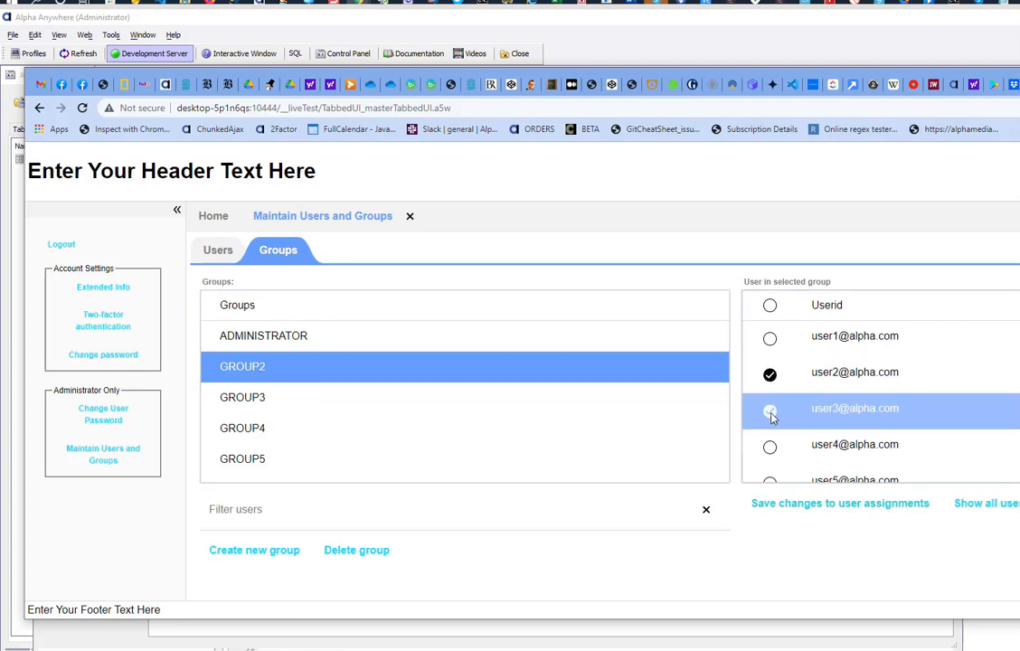
click(828, 508)
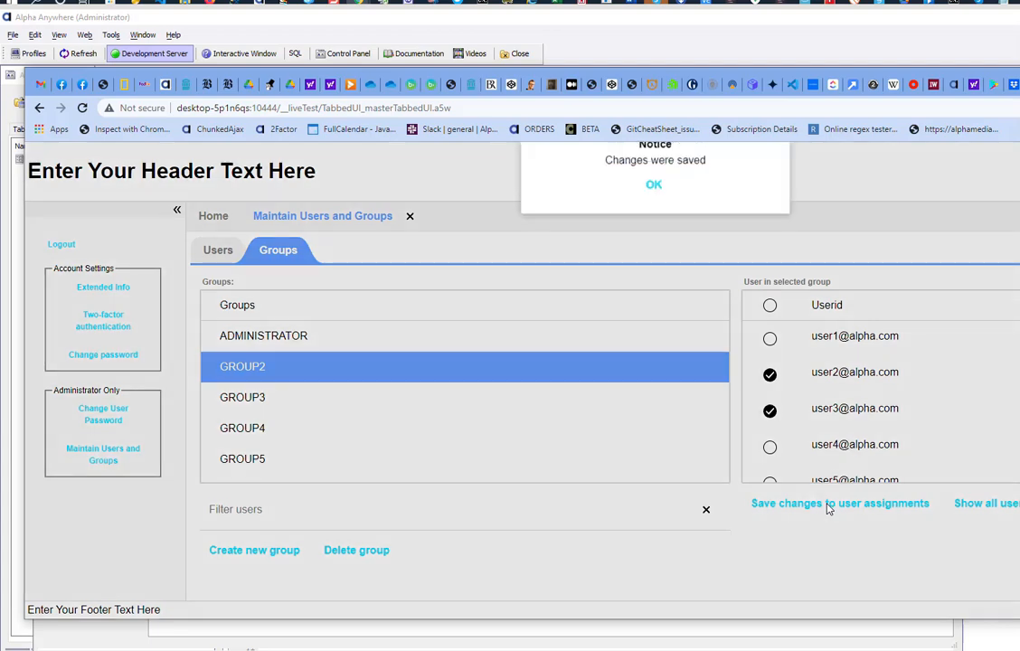
Step: On the Users tab, give the third sample user membership in both GROUP2 and GROUP3
click(655, 204)
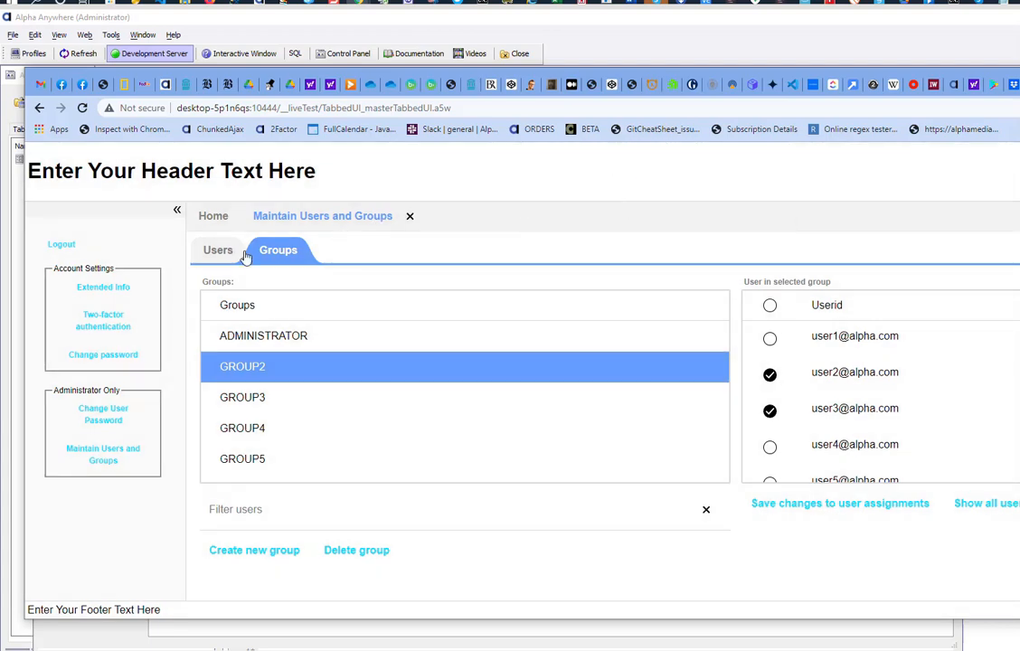
click(217, 252)
click(271, 400)
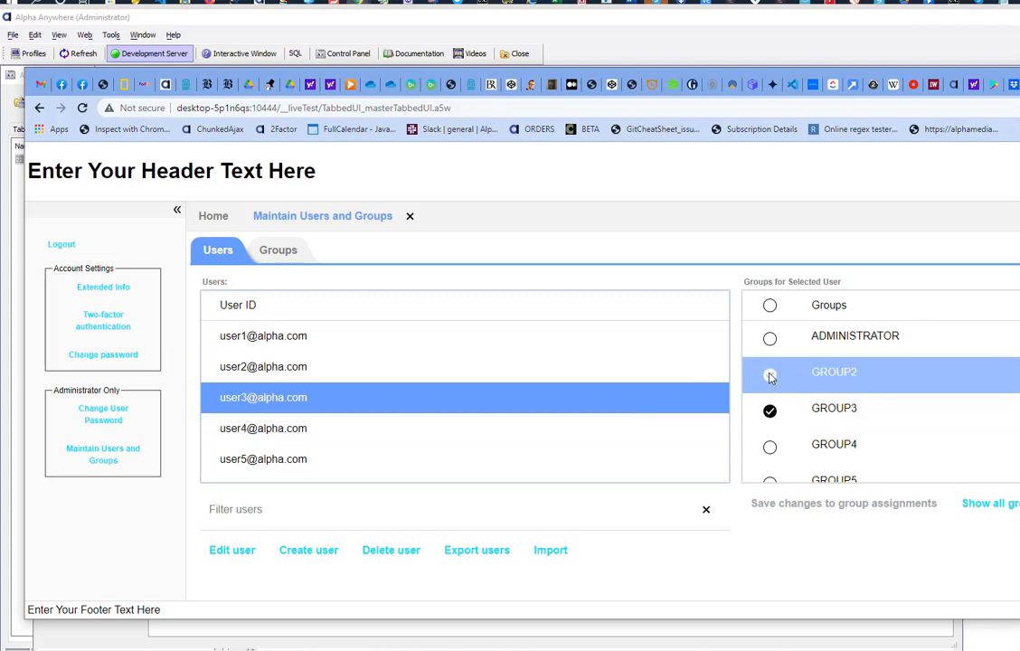
click(810, 418)
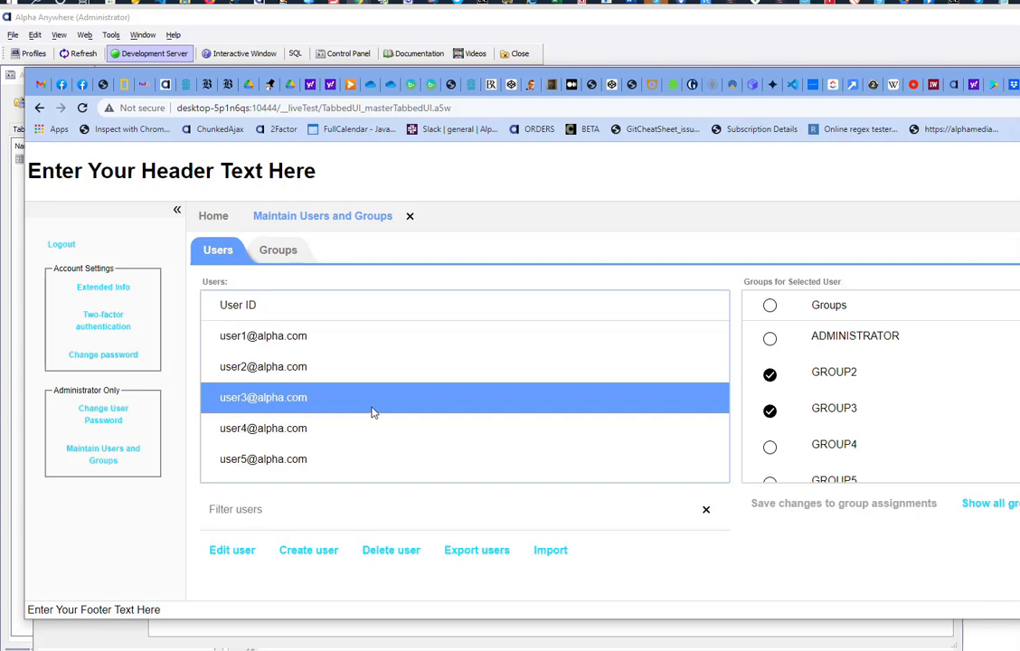
Step: Open the third user's edit form and enable two-factor authentication using the Email method
double_click(258, 406)
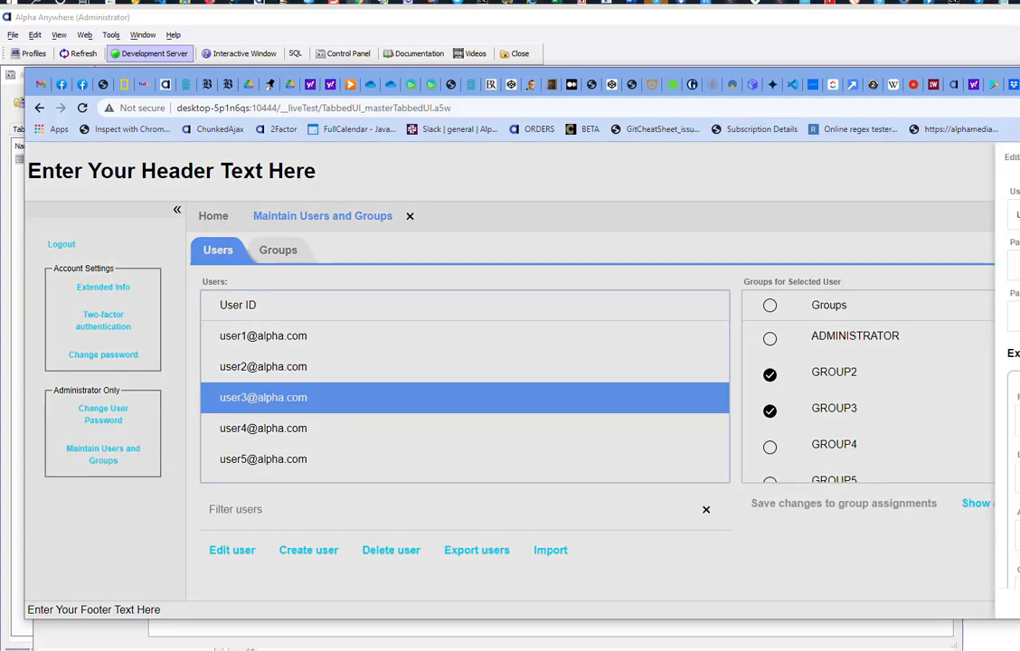
drag(1019, 85, 810, 88)
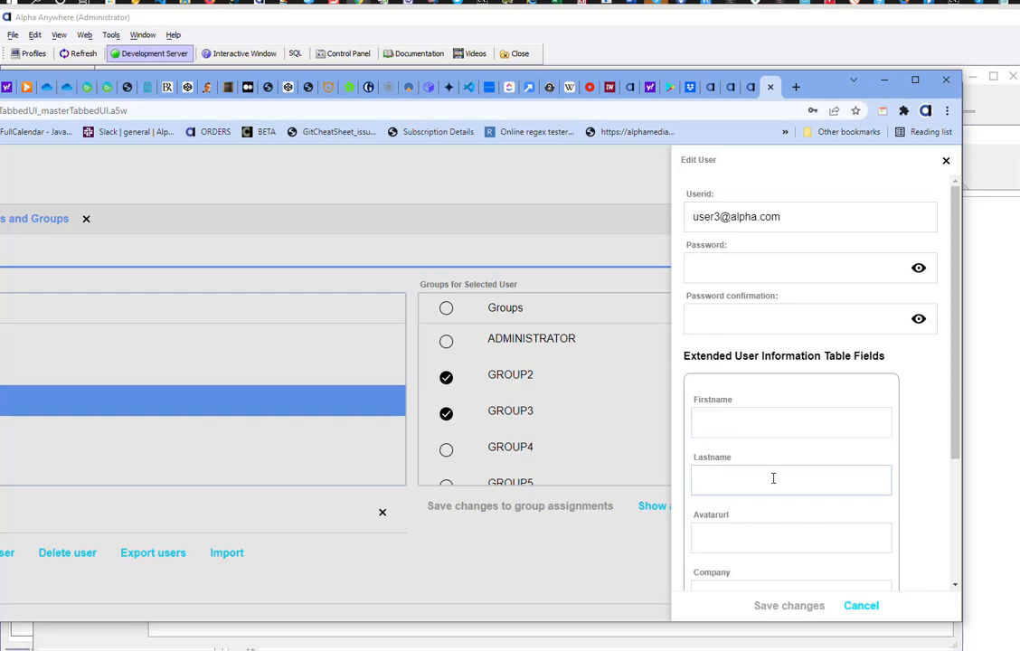
scroll(765, 407, down, 3)
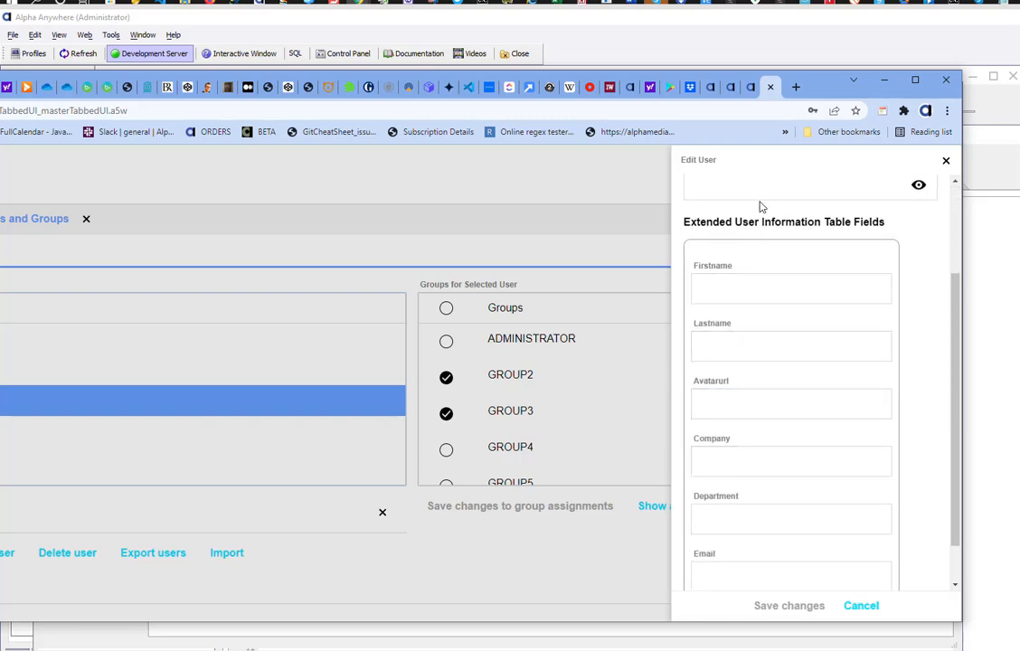
scroll(758, 208, up, 1)
scroll(756, 271, up, 2)
scroll(768, 342, down, 4)
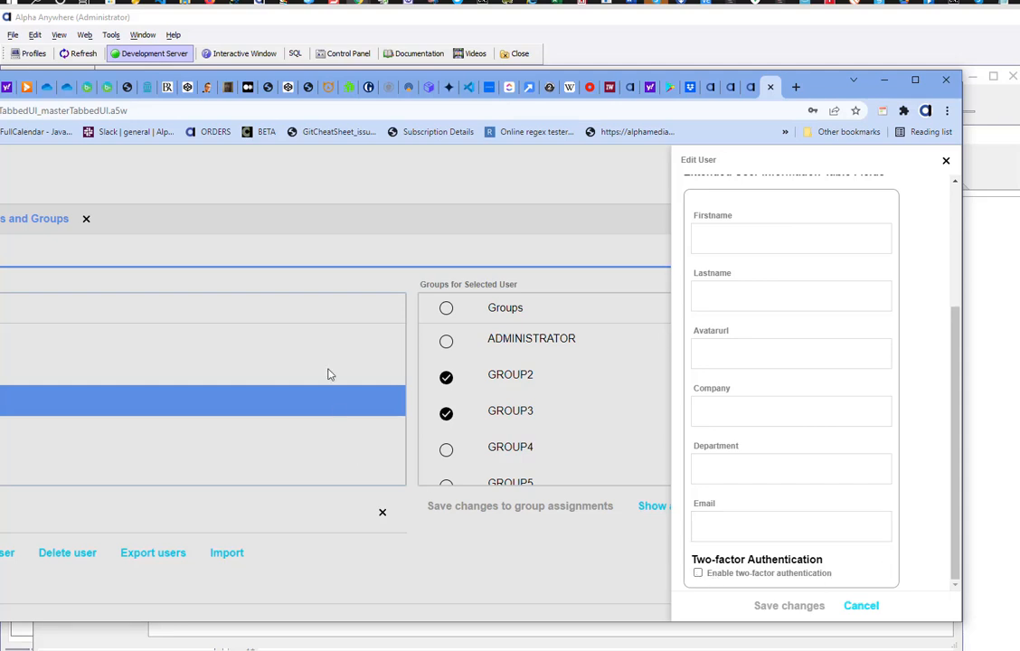
click(700, 575)
scroll(786, 501, down, 2)
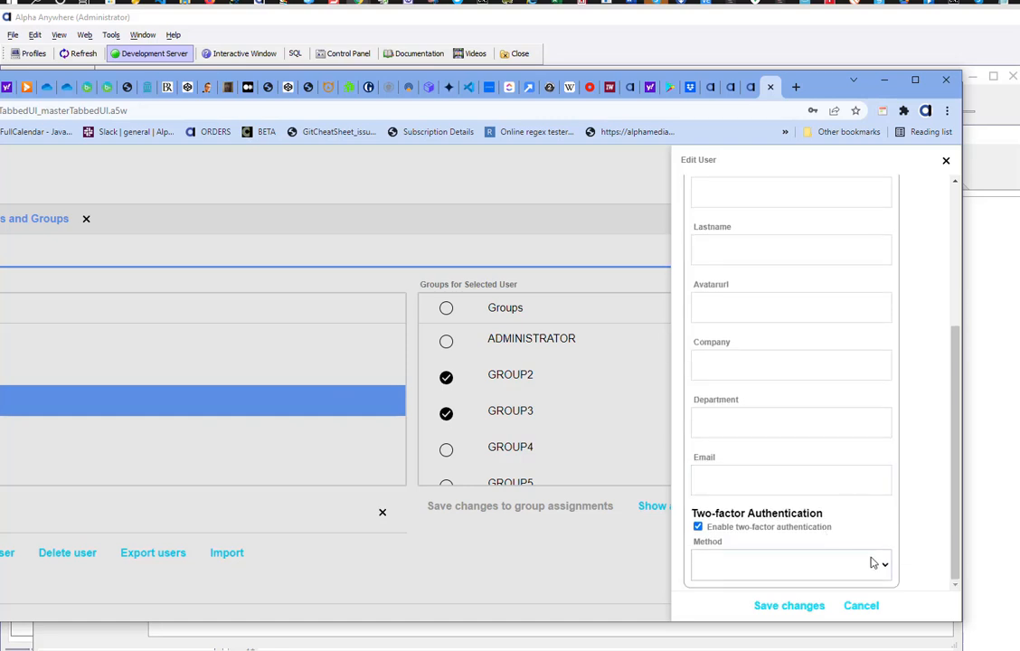
click(884, 567)
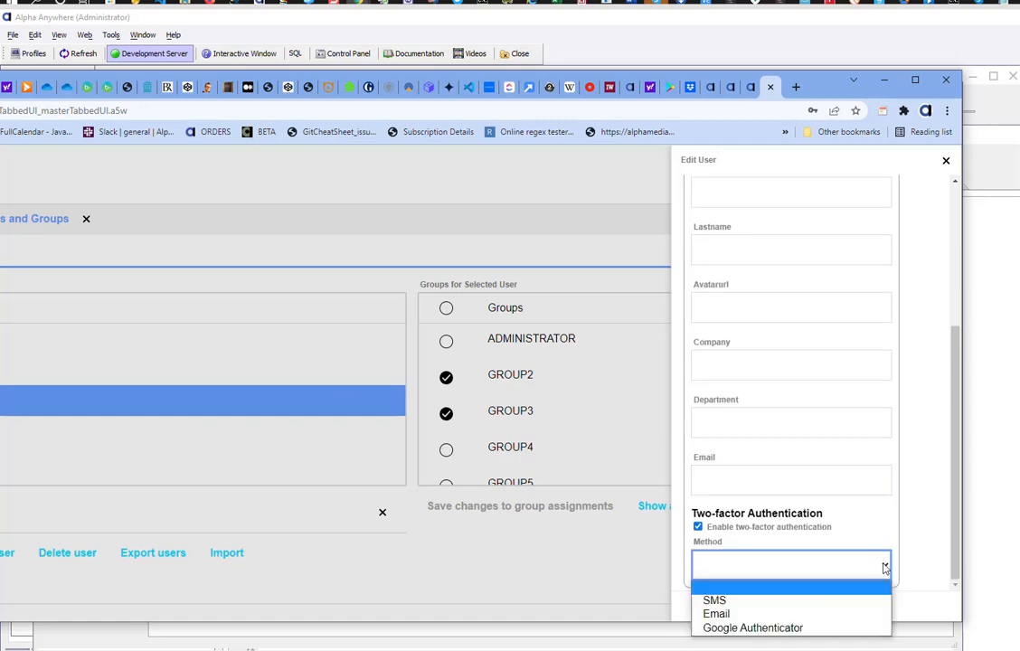
click(701, 615)
Step: Enter the user's two-factor email address and save the user's changes
scroll(701, 615, down, 1)
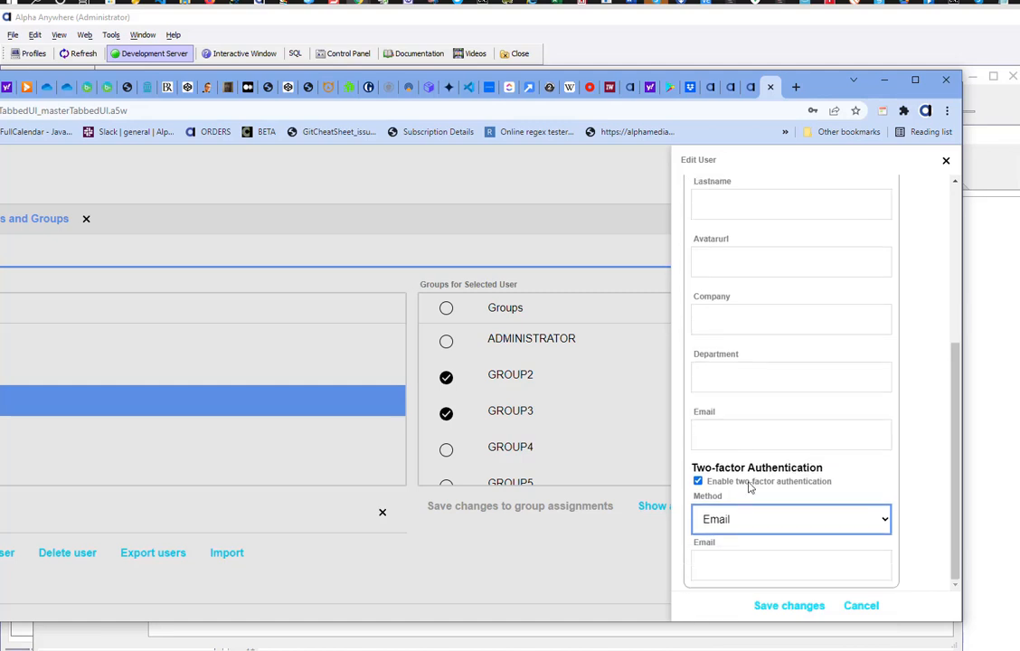
click(727, 568)
text(user)
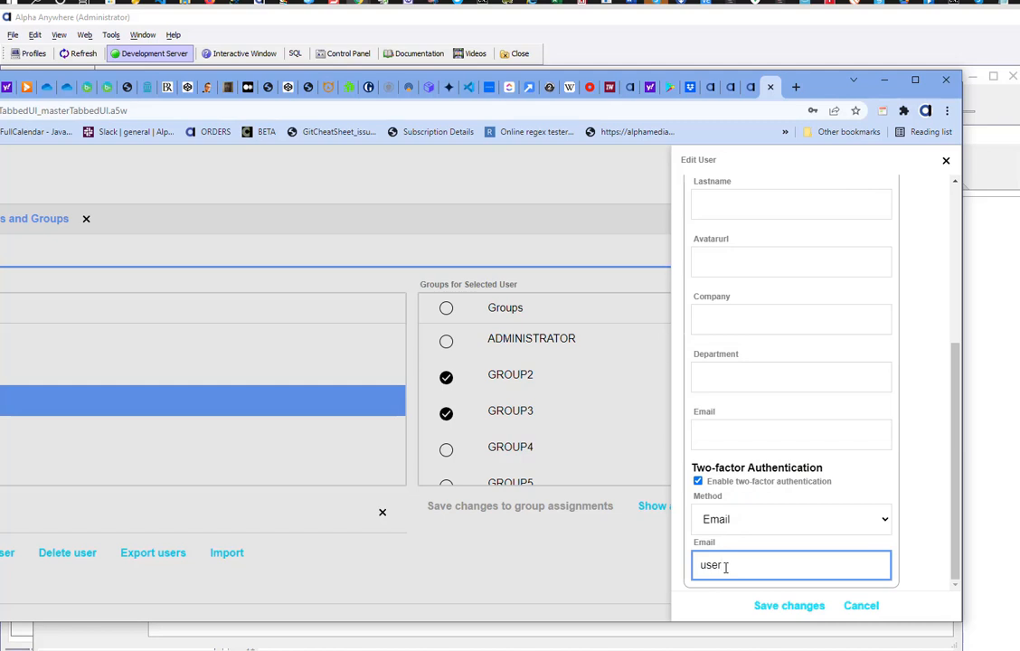
text(3@a.com)
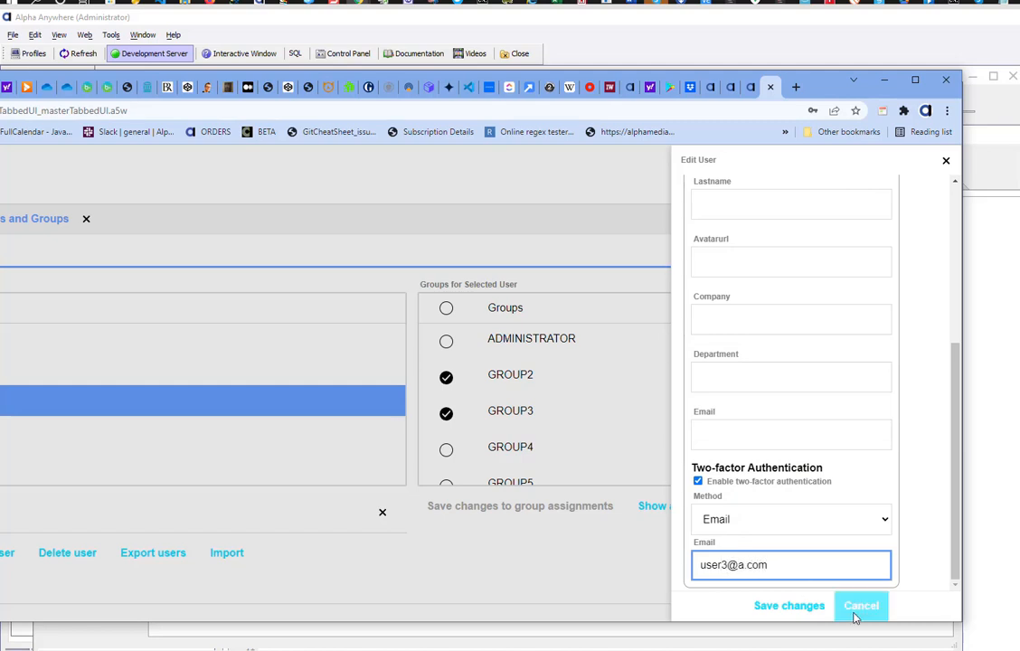
click(771, 609)
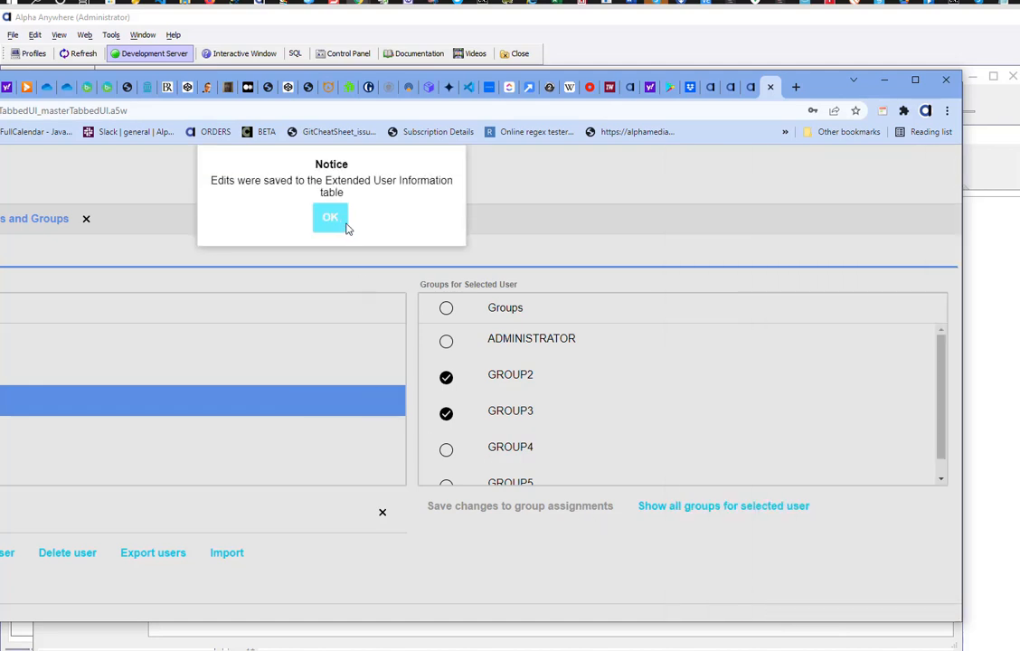
click(332, 220)
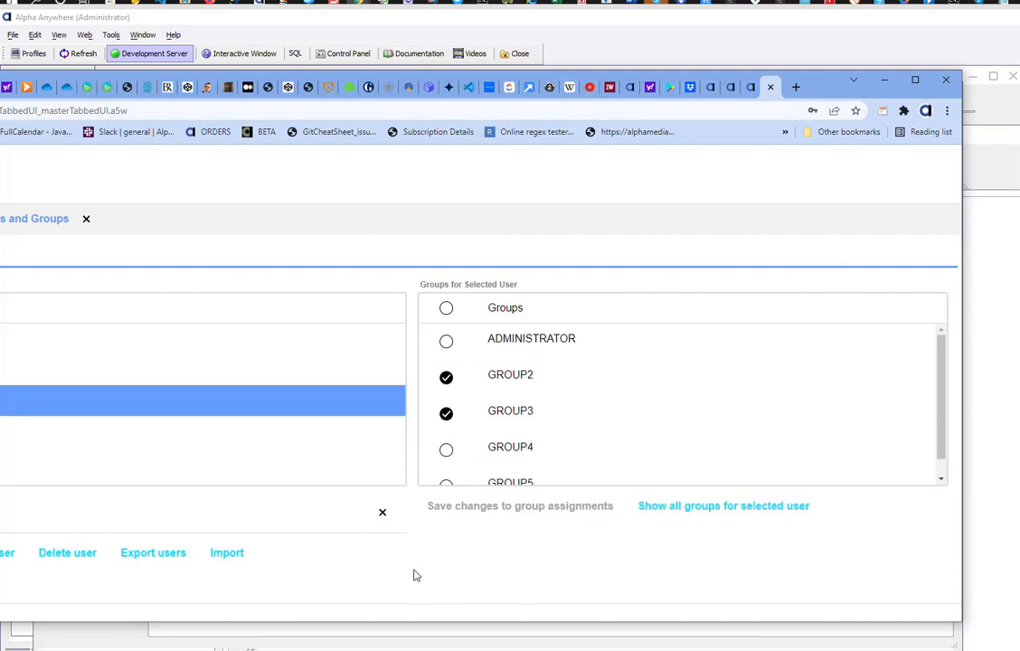
drag(815, 89, 1019, 116)
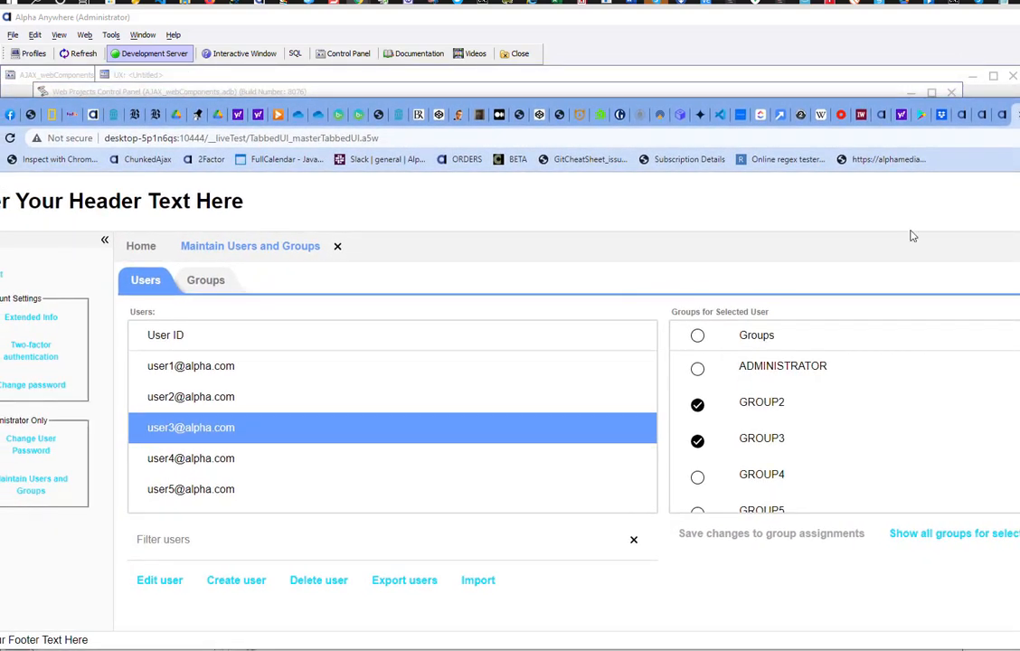
click(700, 438)
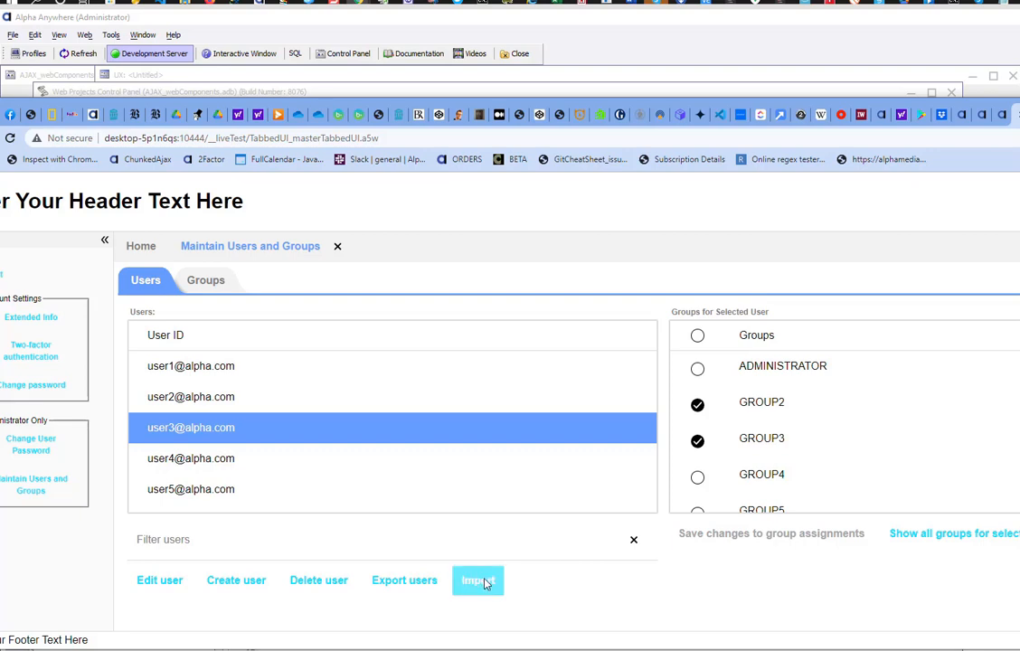
click(484, 581)
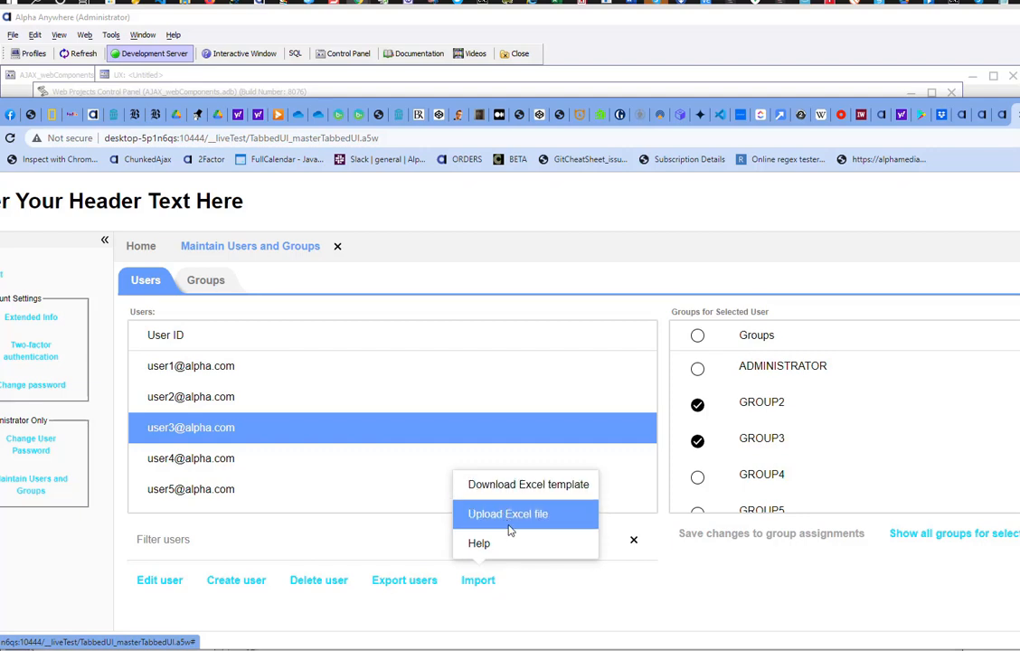
click(578, 601)
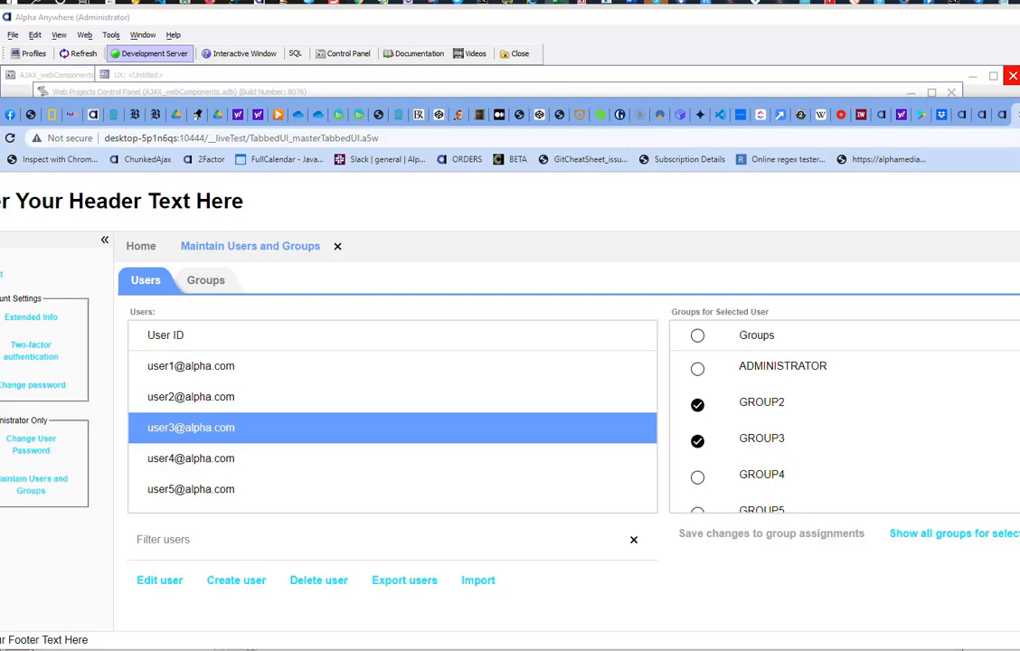
Step: Review newusers.xlsx's userId, password and groups columns down to row 104, then move Excel aside
drag(1018, 149, 399, 103)
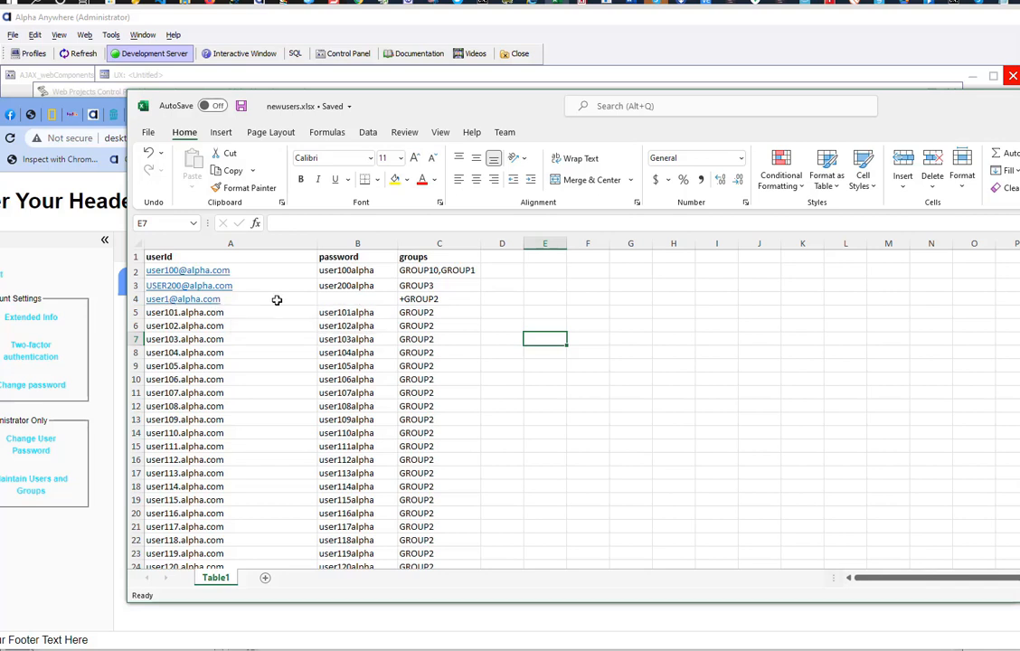
click(337, 299)
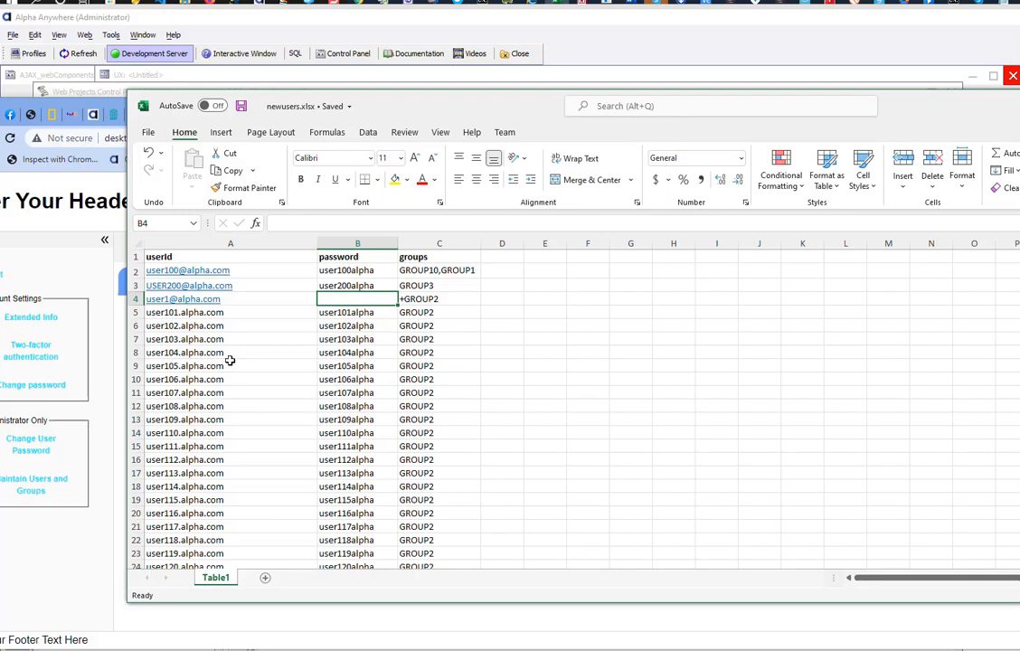
scroll(208, 347, down, 1)
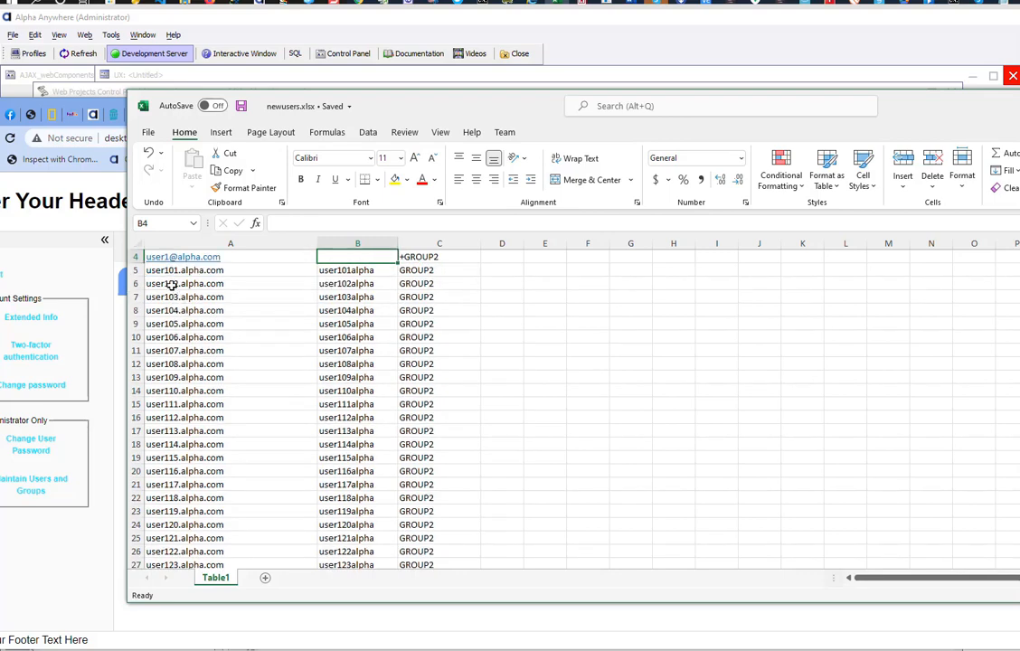
scroll(171, 275, down, 1)
scroll(171, 275, down, 20)
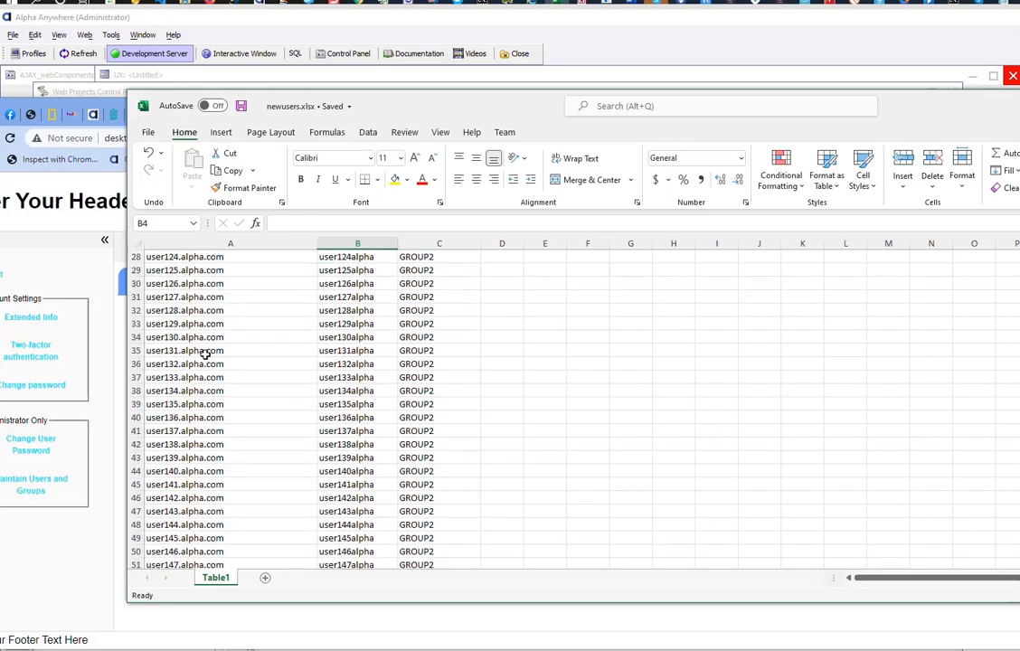
scroll(230, 379, down, 7)
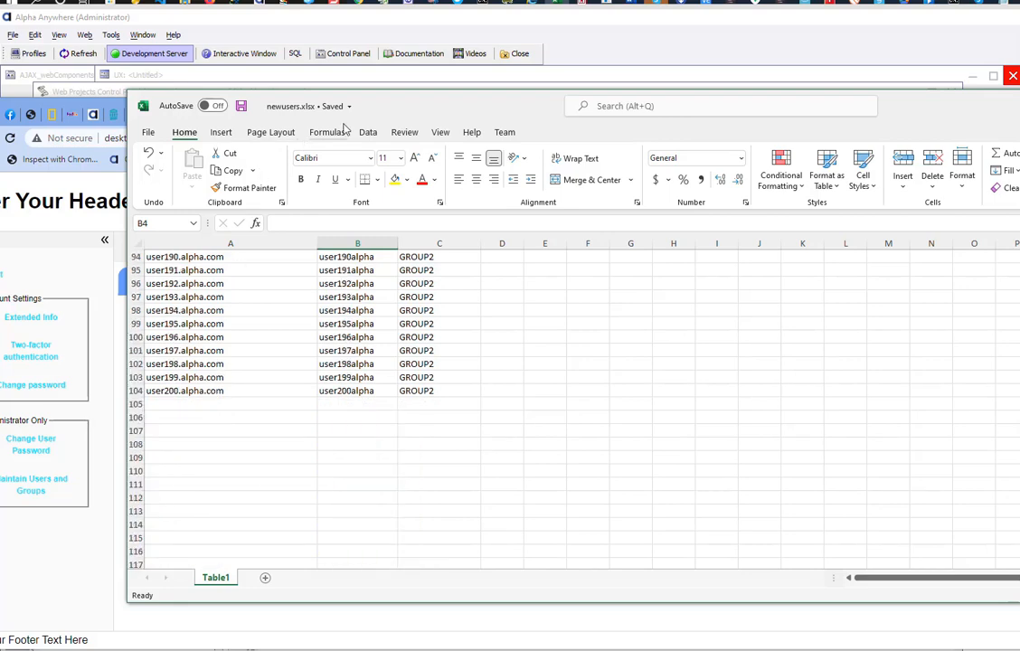
drag(408, 105, 1019, 181)
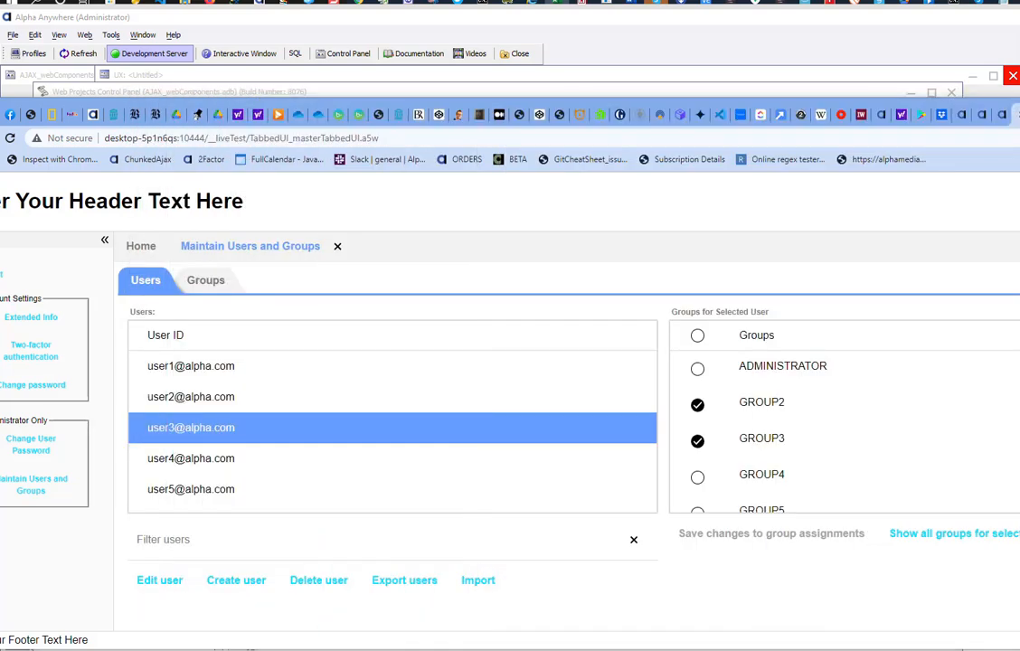
Step: Upload userstoimport3.xlsx as an Excel user import, processing 88 items with 0 errors
click(481, 583)
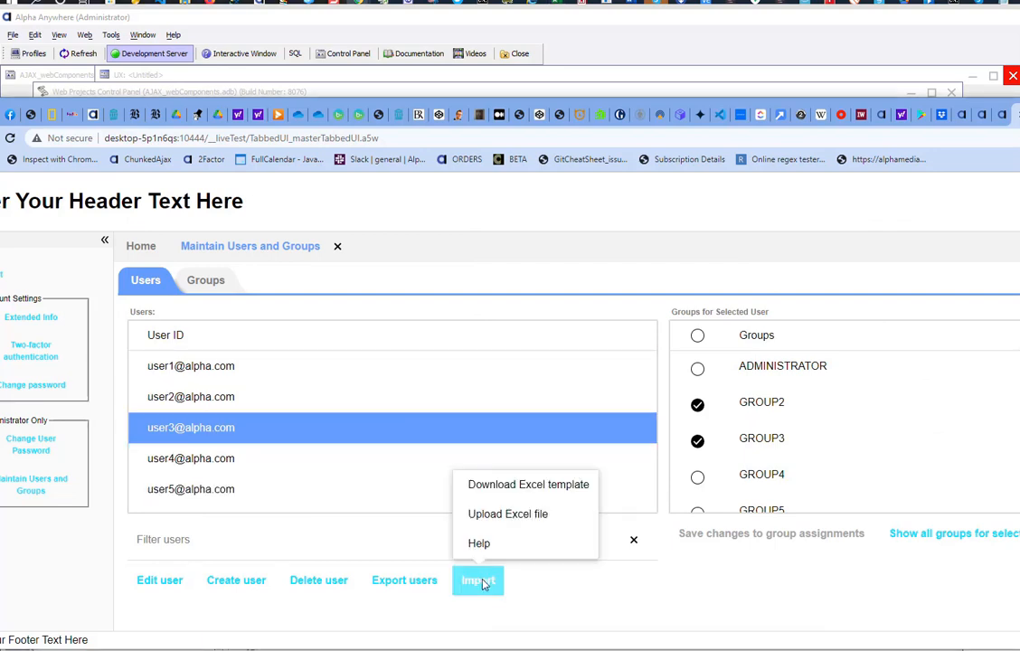
click(507, 515)
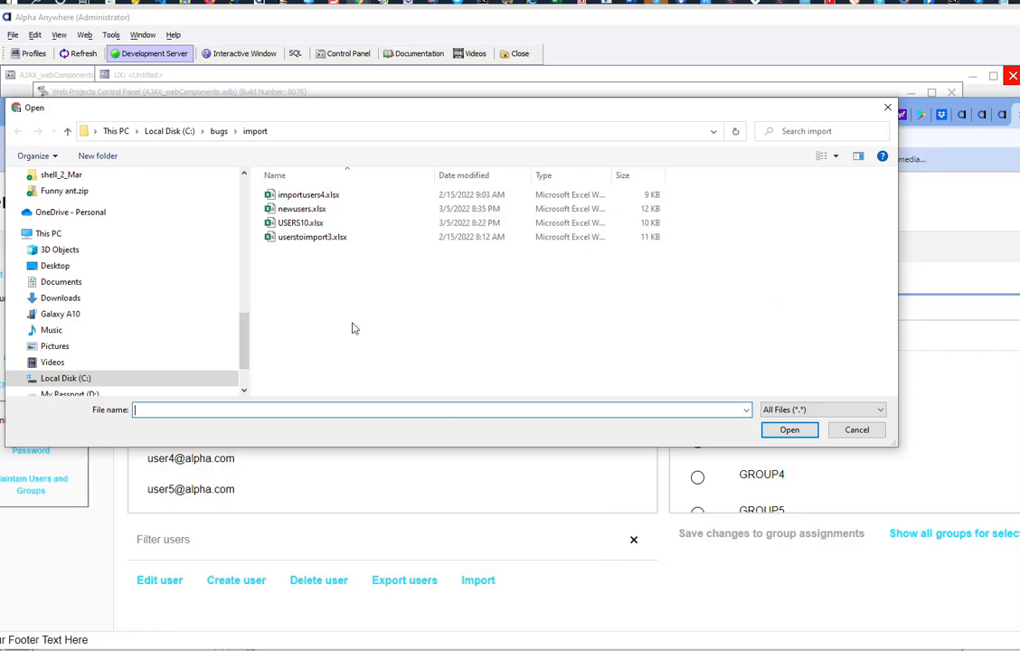
double_click(312, 238)
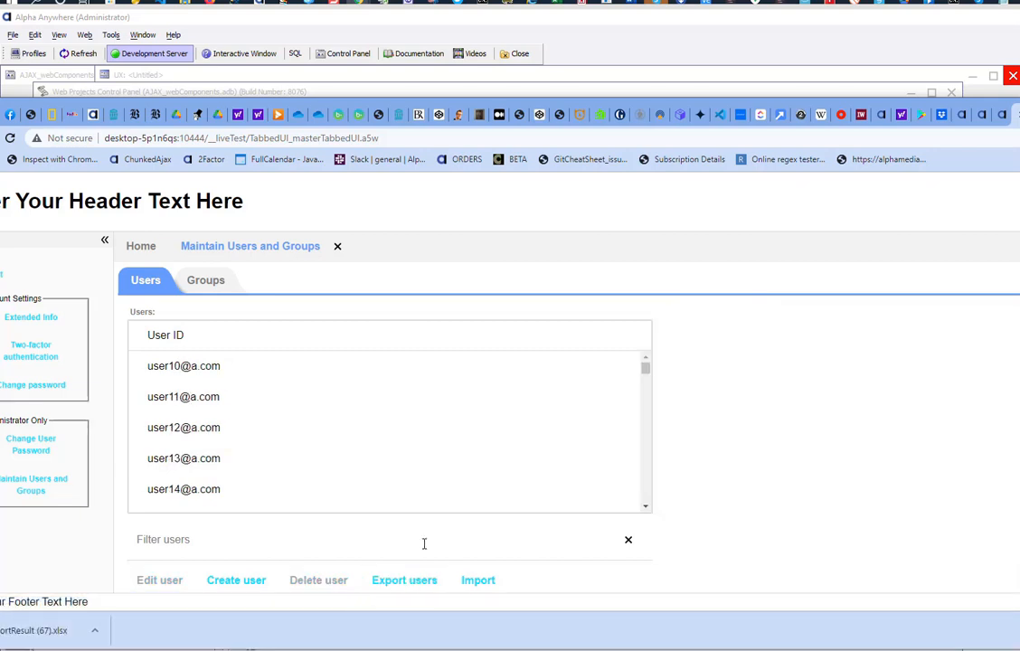
scroll(772, 399, down, 1)
scroll(772, 398, down, 1)
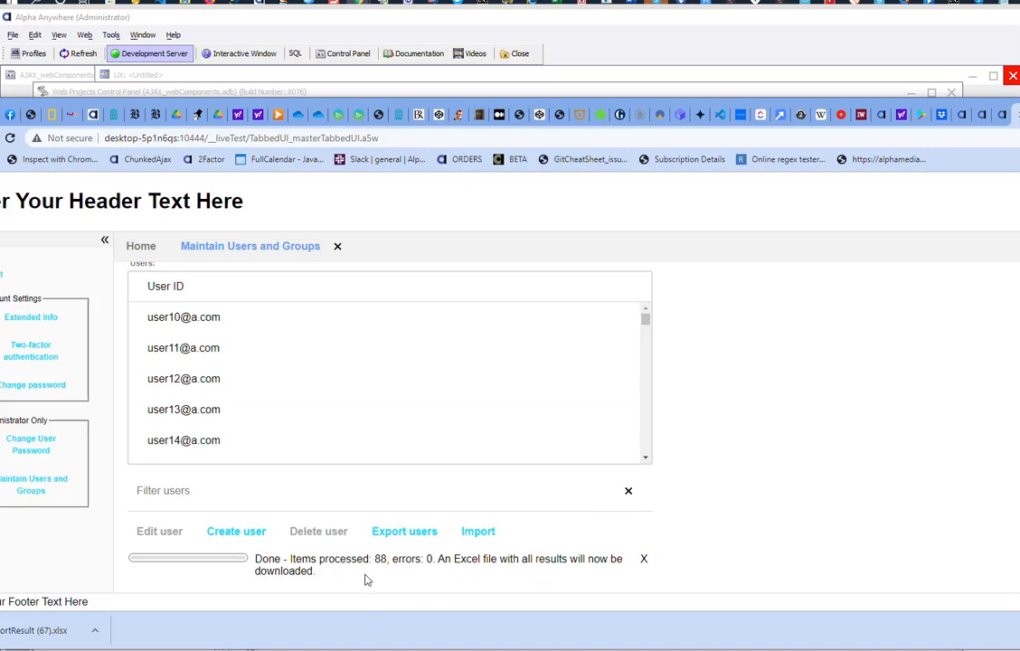
Step: Check importResult (67).xlsx shows every user created, then move the Excel window off screen
click(41, 633)
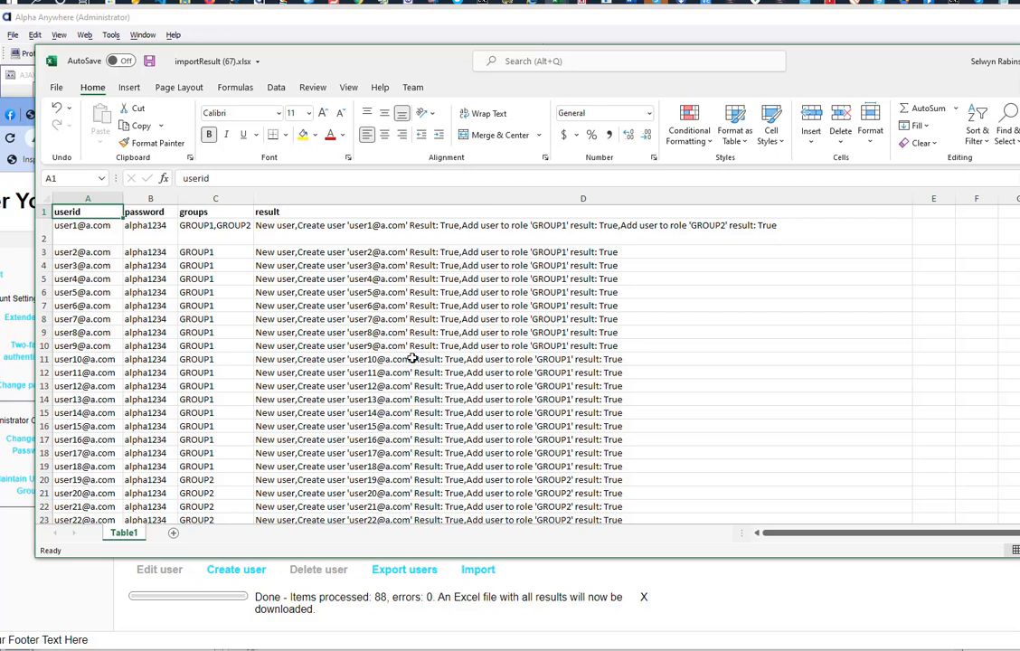
drag(305, 60, 770, 290)
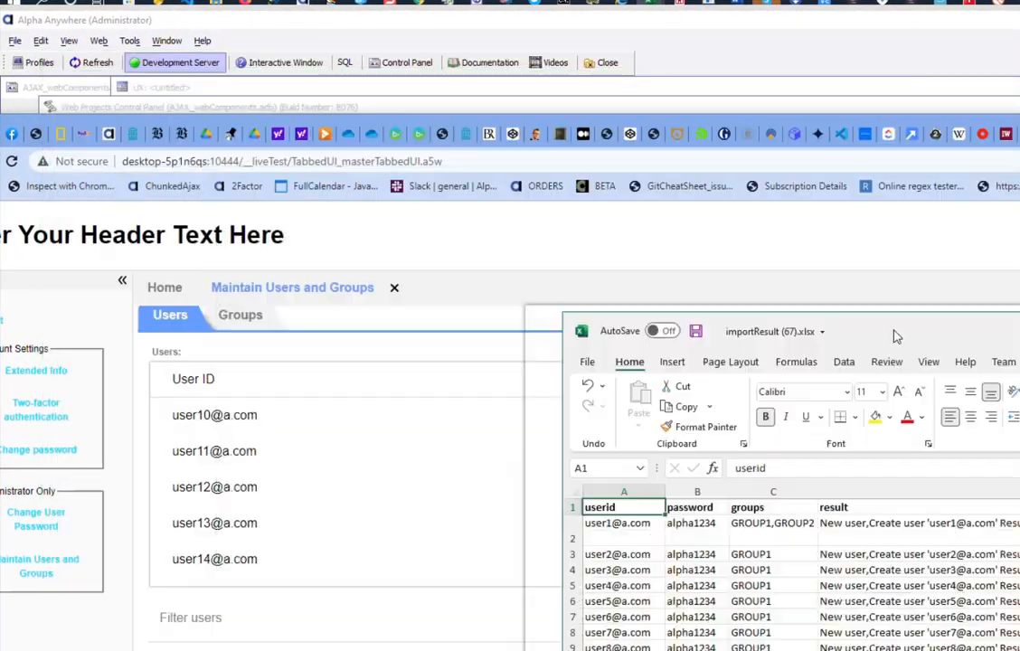
drag(894, 331, 913, 650)
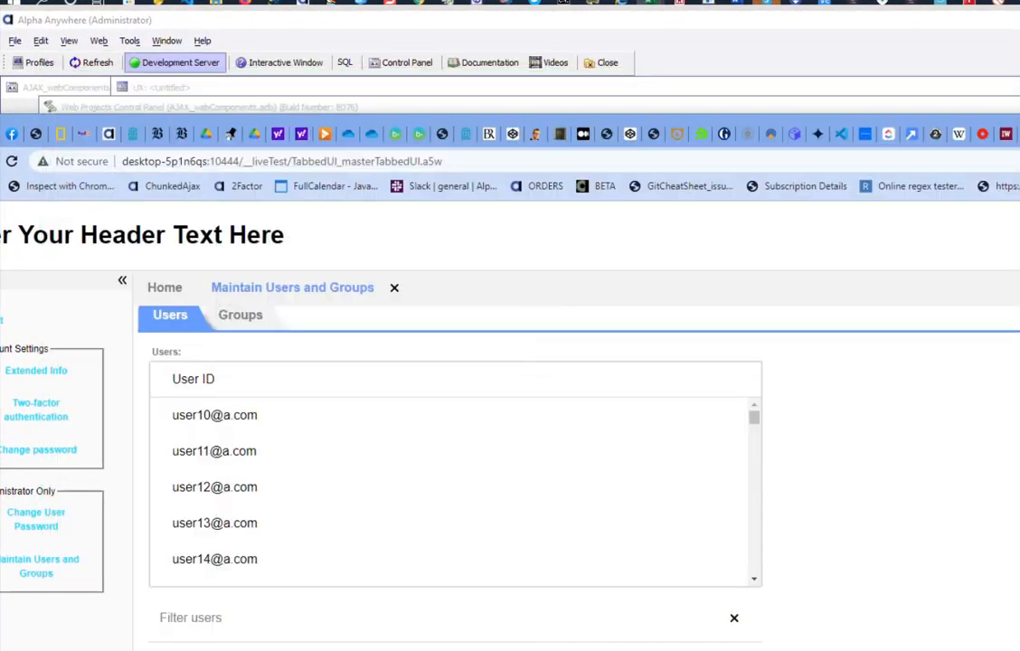
Step: Return to the SecurityDemonstration Web Projects Control Panel and choose New to pick a file type
click(305, 7)
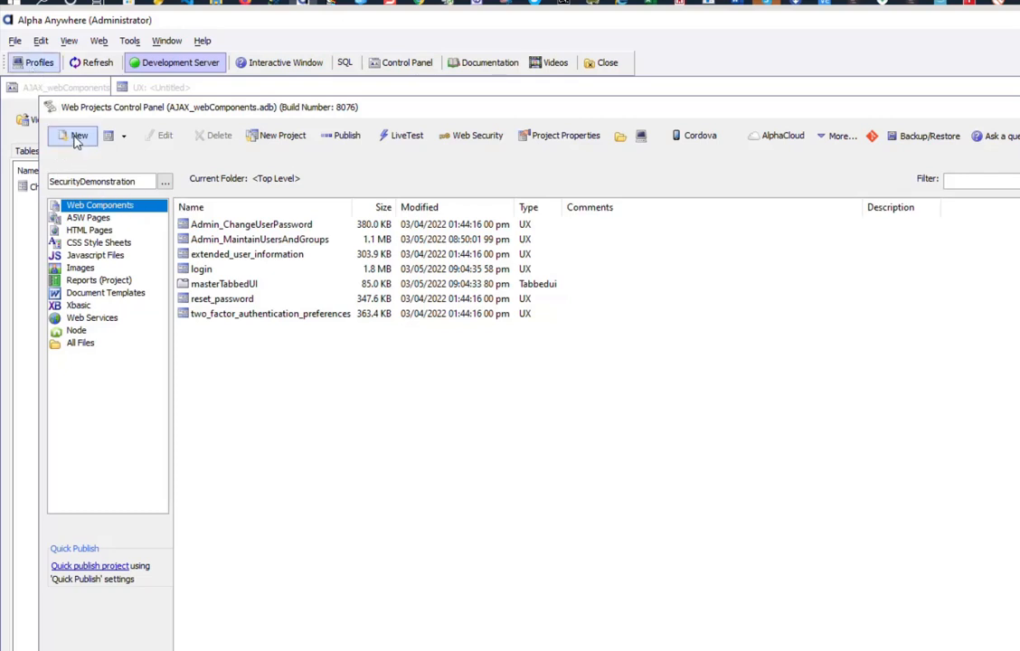
click(76, 136)
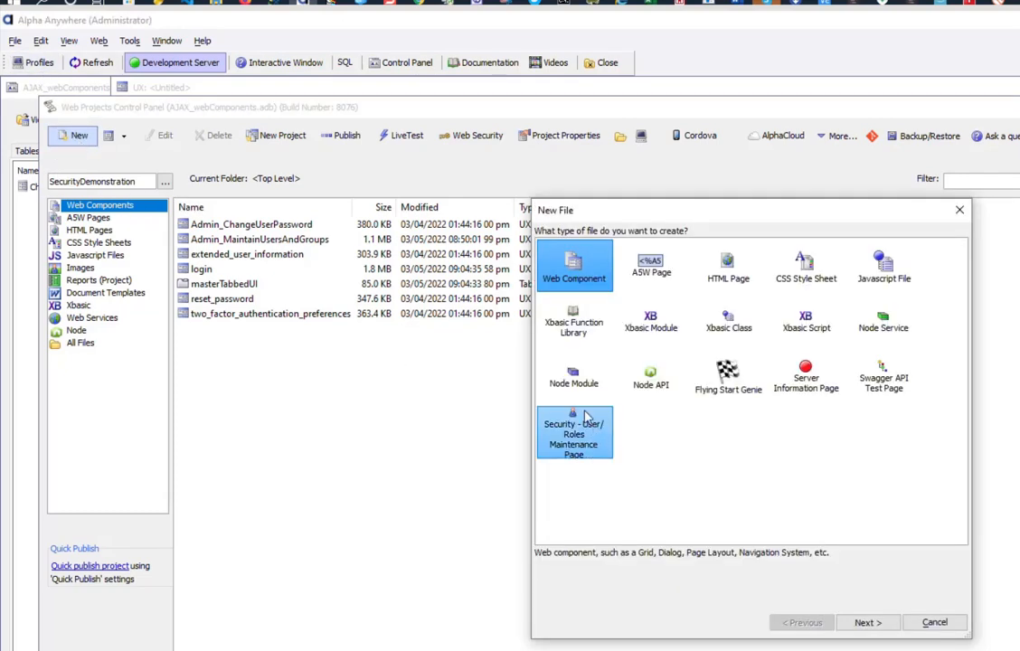